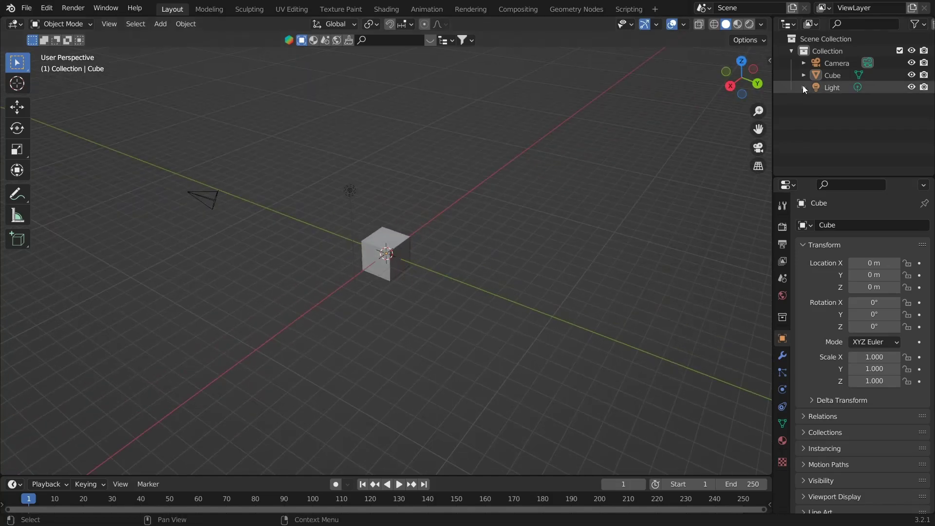
- Widen the side panels and stretch the Outliner taller, keeping the area as an Outliner
left_click_drag(773, 110, 636, 109)
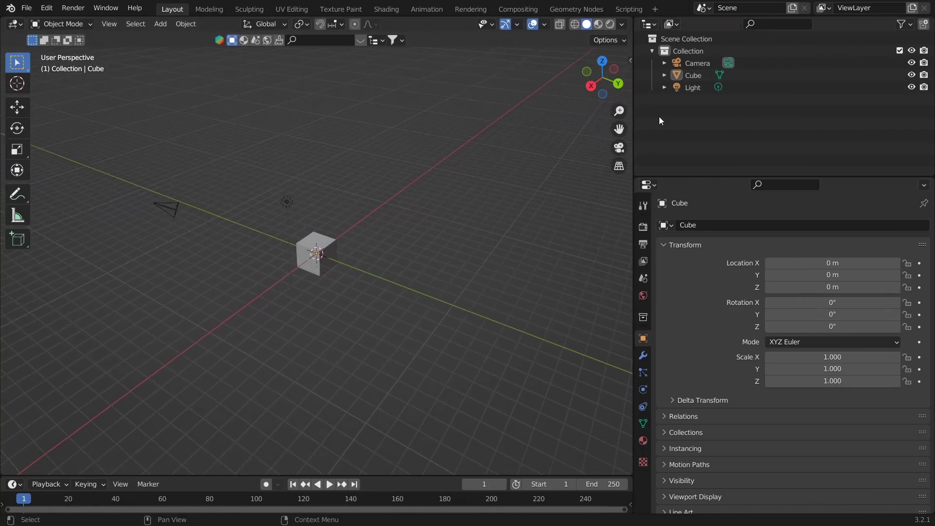
left_click_drag(716, 178, 715, 366)
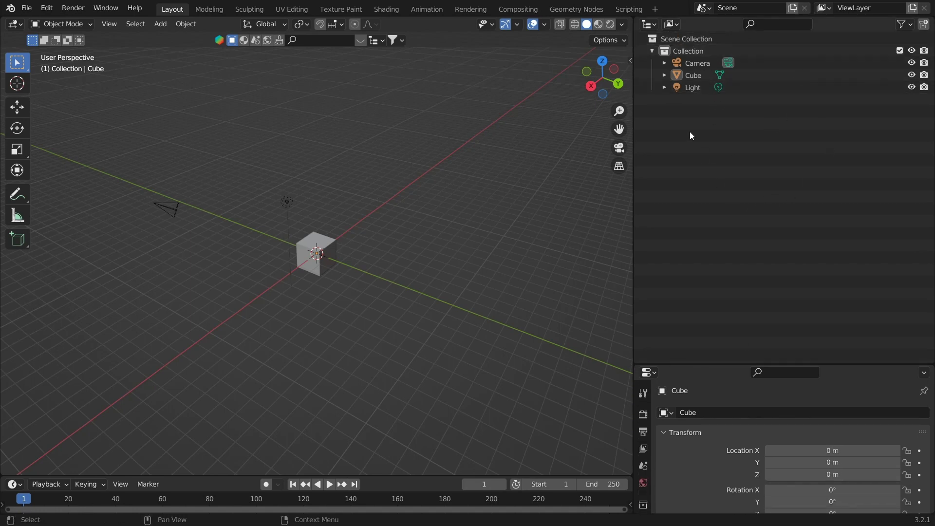
left_click(650, 24)
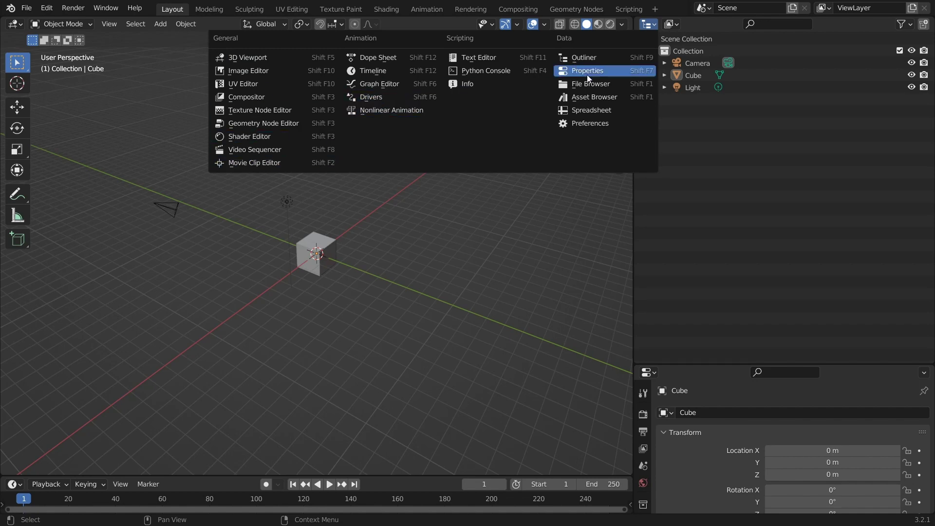
left_click(639, 154)
left_click(649, 24)
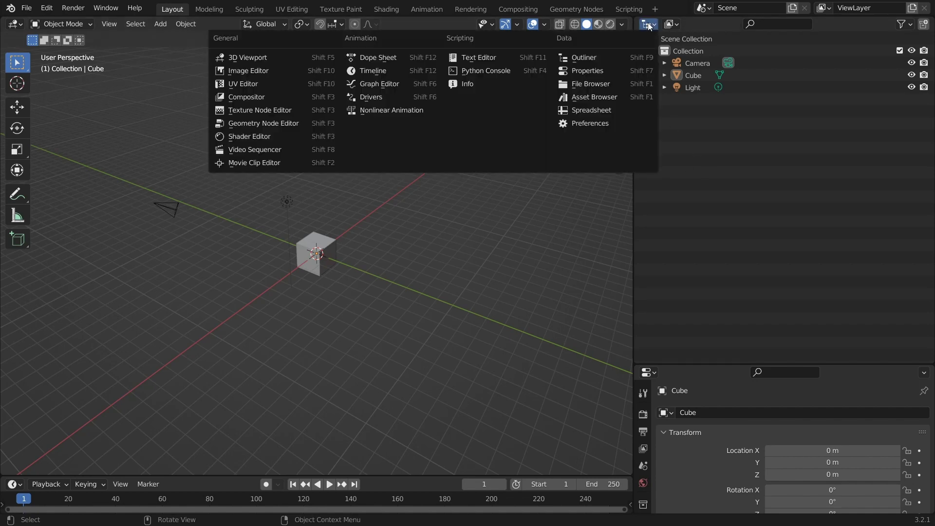
left_click(601, 57)
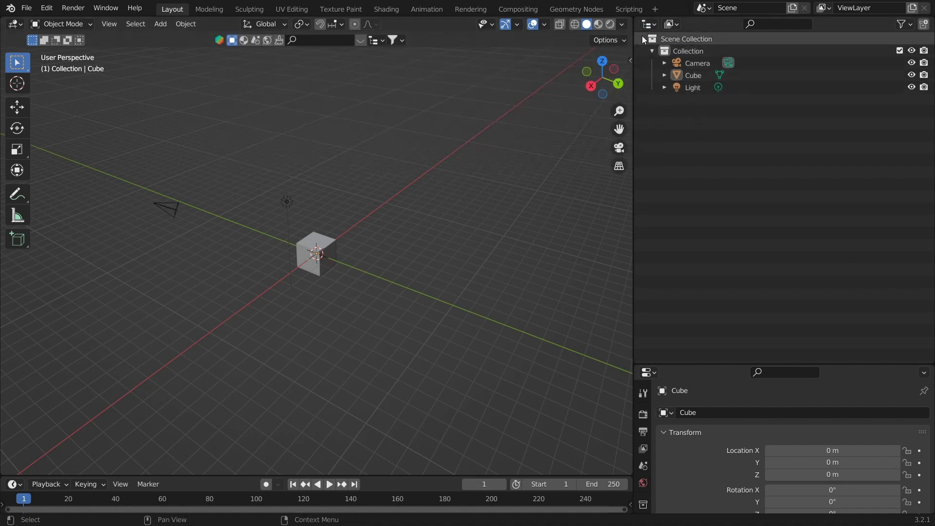
- Collapse Collection and add a new collection under the Scene Collection
left_click(651, 53)
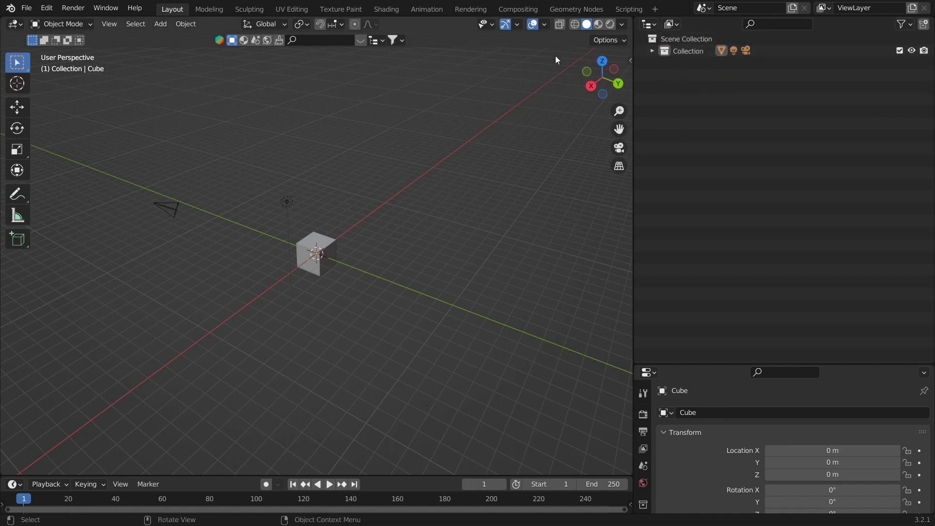
left_click(653, 49)
left_click(651, 51)
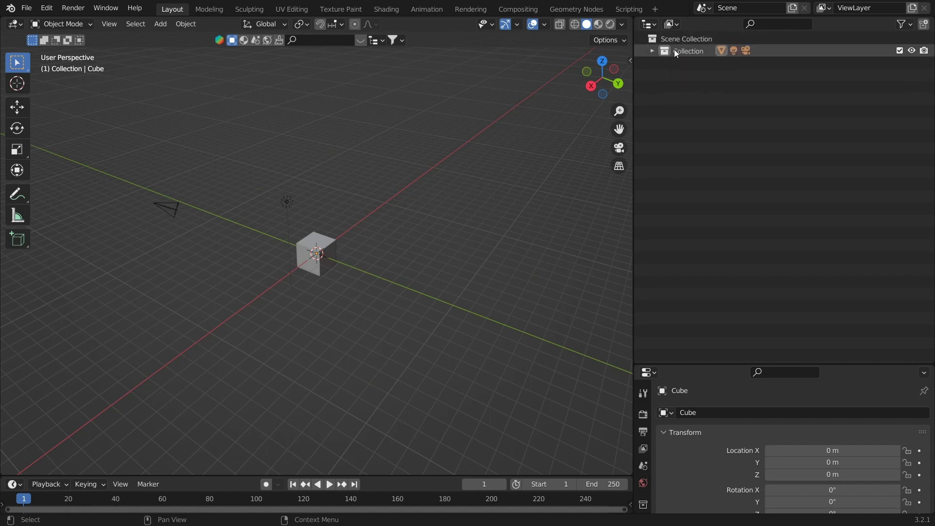
left_click(924, 26)
- Rename Collection 2 to 'Anything' and deselect it
left_click(693, 67)
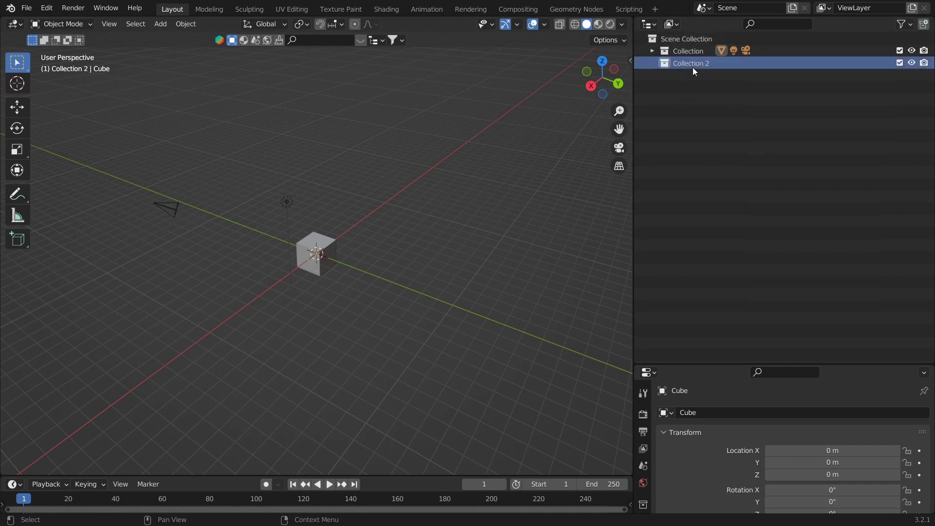
left_click(687, 64)
double_click(683, 64)
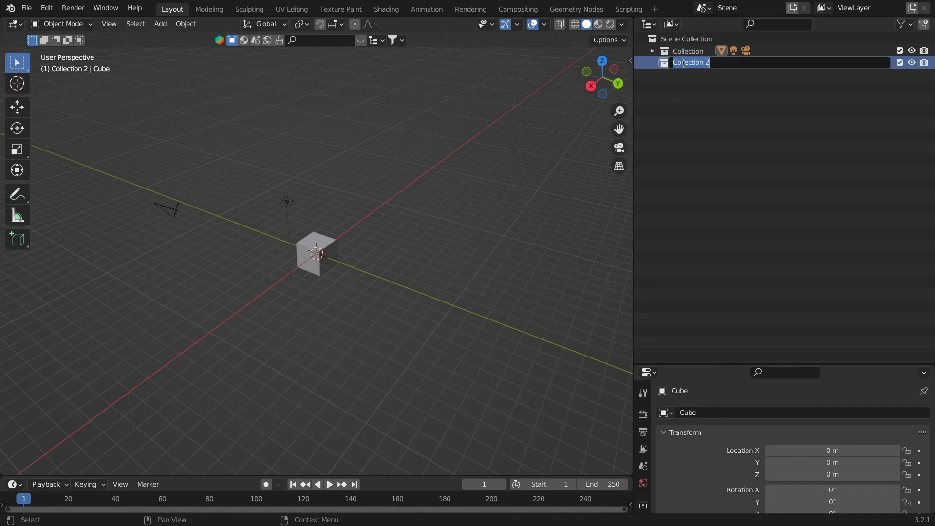
type("An")
type("ything")
key("Return")
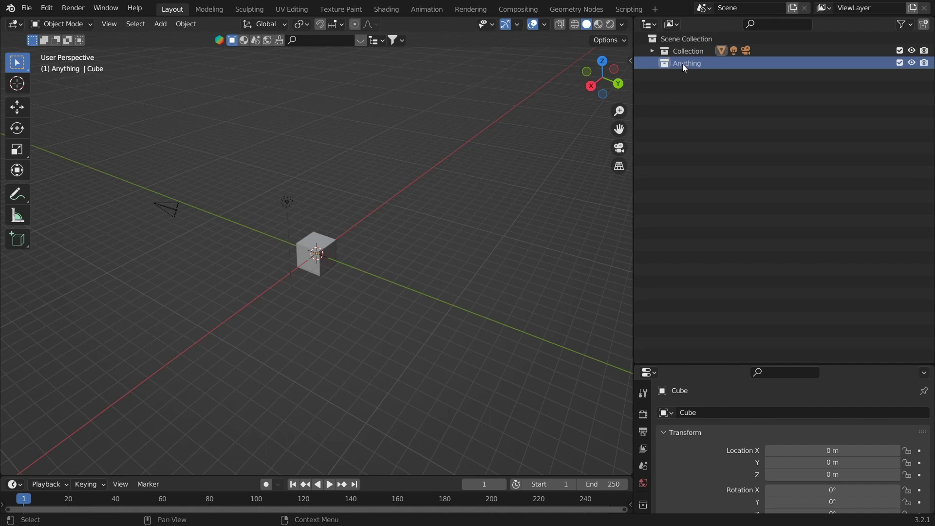
left_click(681, 184)
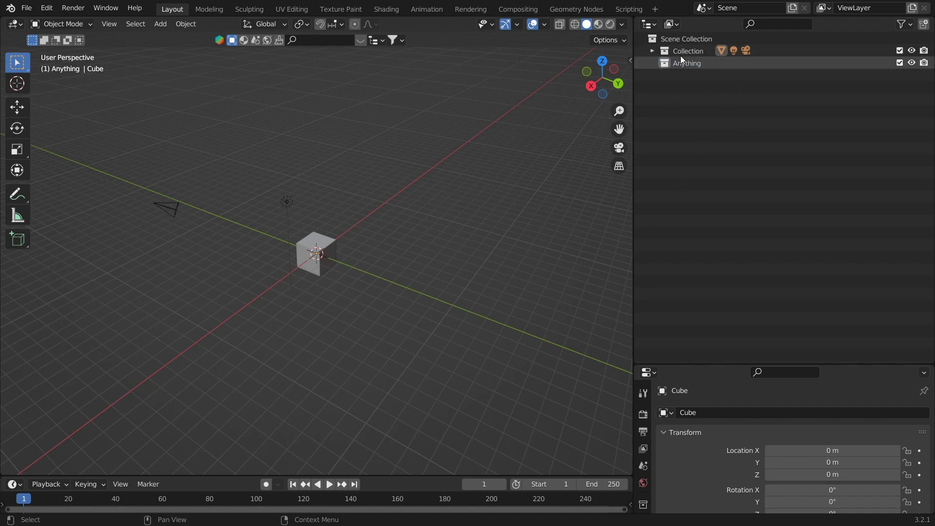
left_click(653, 50)
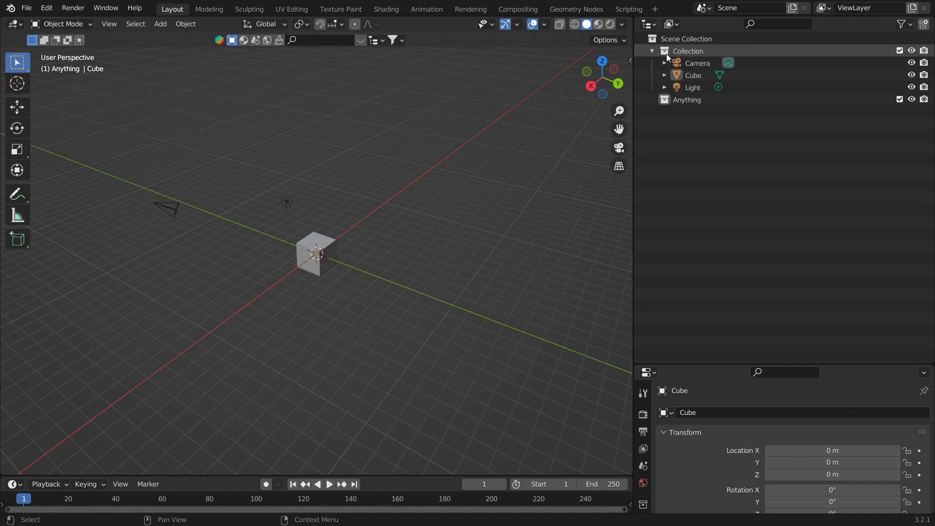
left_click(695, 64)
left_click(694, 75)
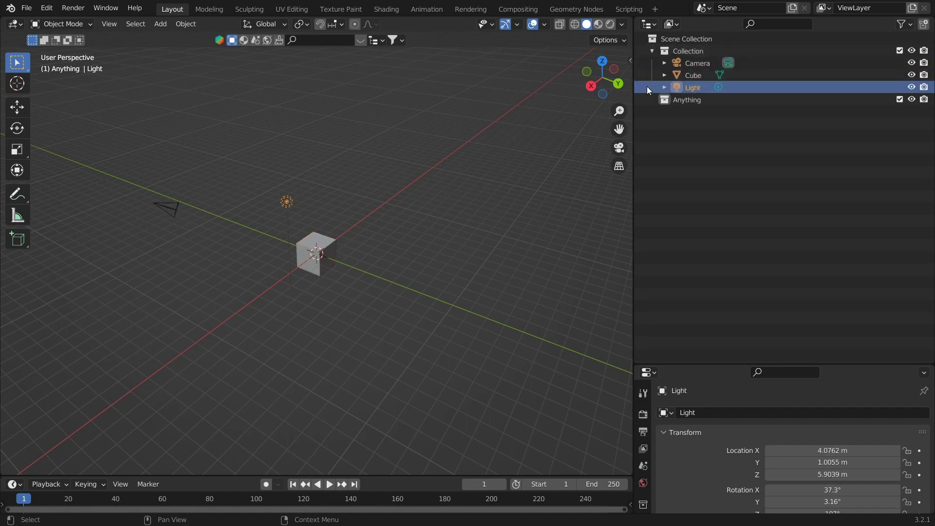
left_click_drag(379, 310, 126, 140)
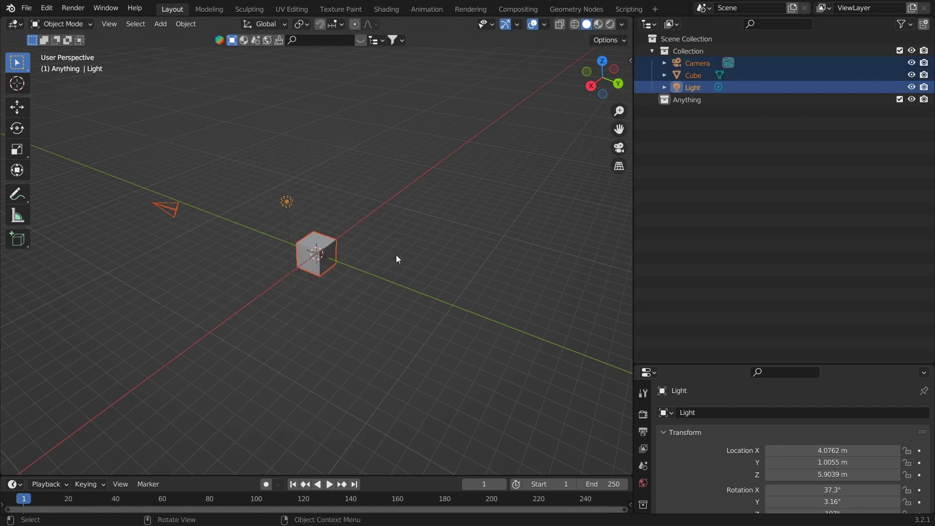
left_click(468, 234)
left_click(653, 51)
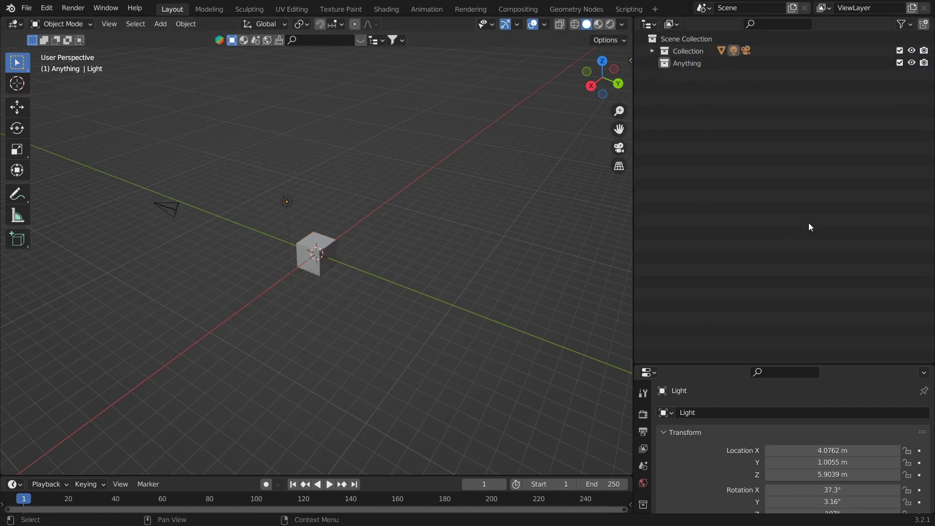
left_click(670, 24)
left_click(687, 32)
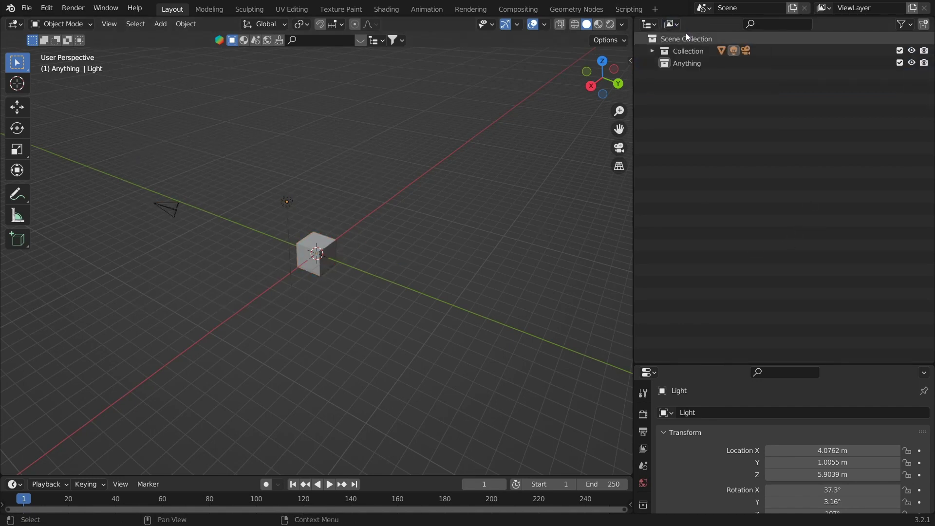
- Switch the Outliner to Scenes display and create a new empty scene
left_click(697, 39)
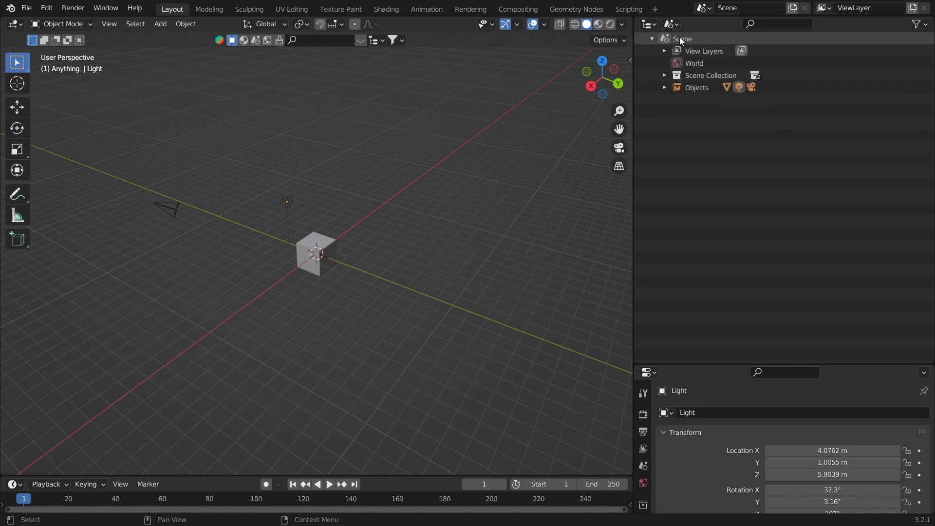
left_click(704, 8)
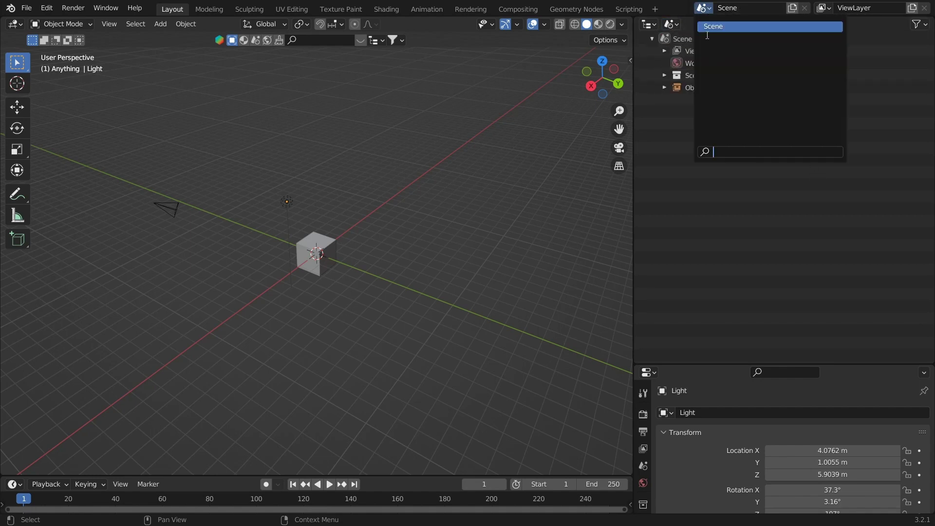
left_click(891, 97)
right_click(732, 7)
left_click(804, 96)
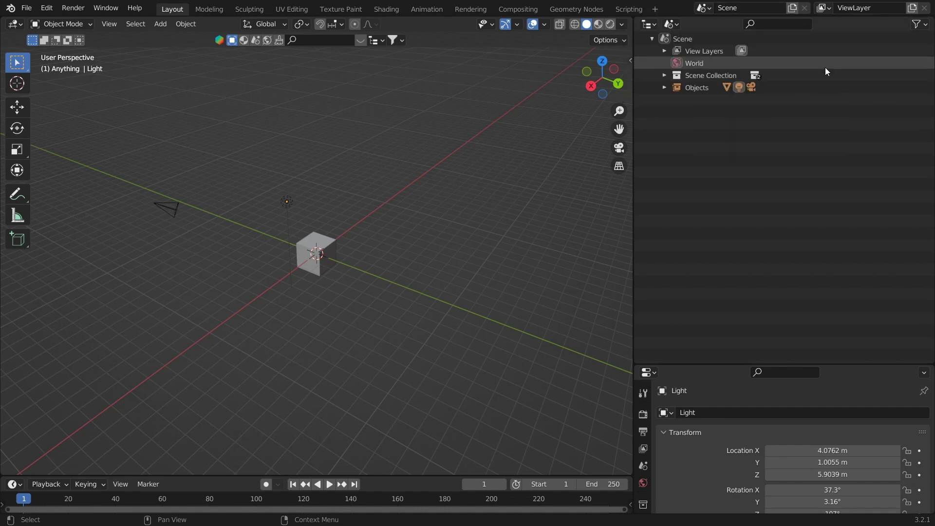
left_click(731, 63)
left_click(794, 8)
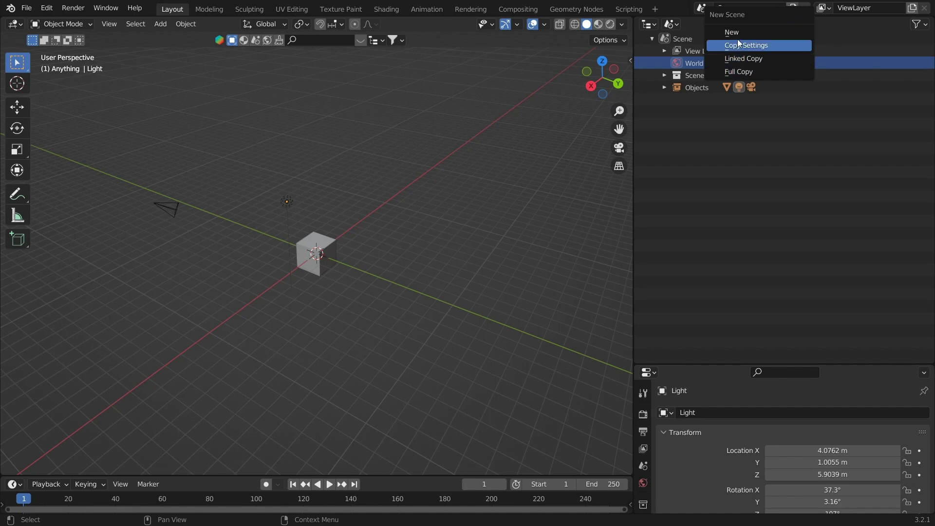
left_click(740, 35)
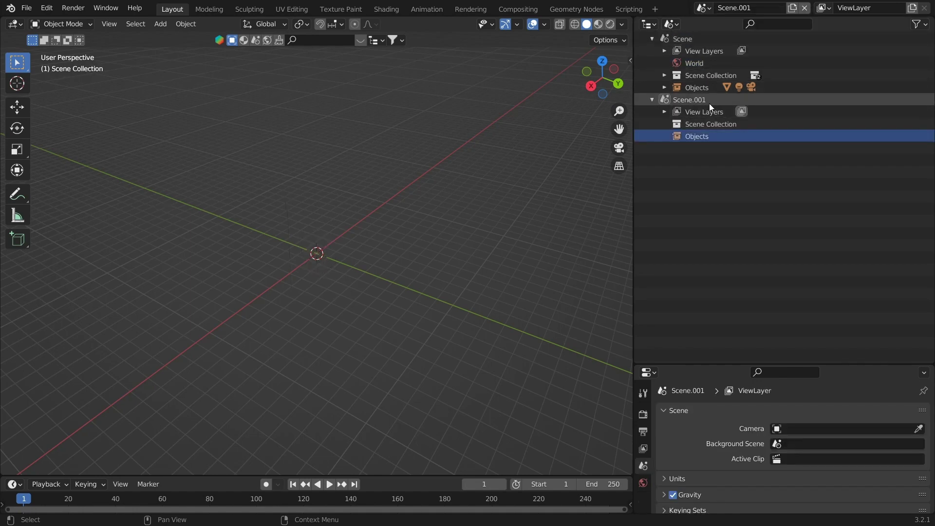
- Expand Scene's Objects list and make Scene.001 the active scene
double_click(681, 38)
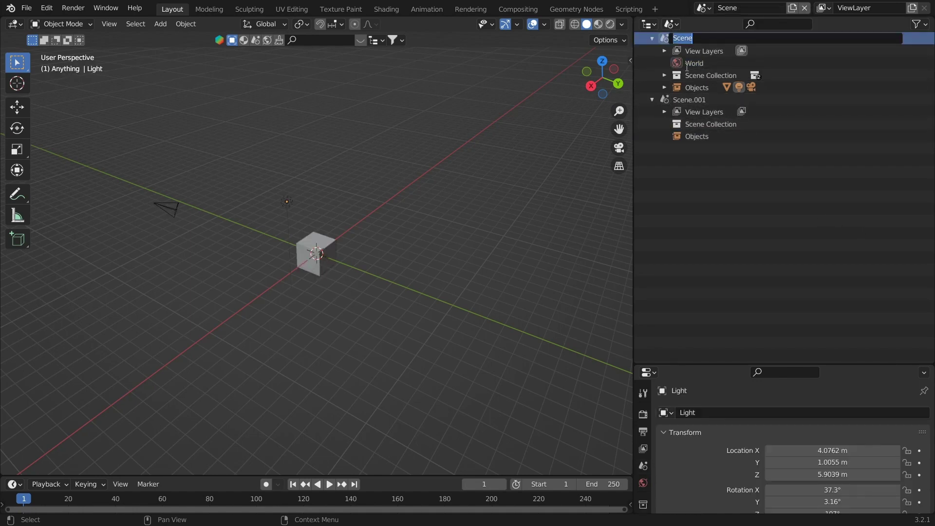
key("Return")
left_click(665, 86)
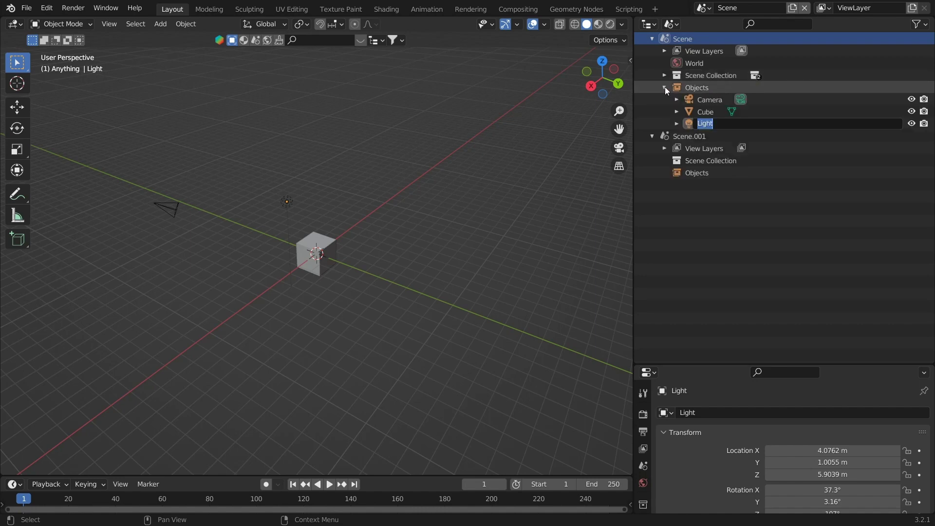
left_click(700, 138)
- Pick Scene.001 from the scene list, then switch back to the original Scene
left_click(703, 8)
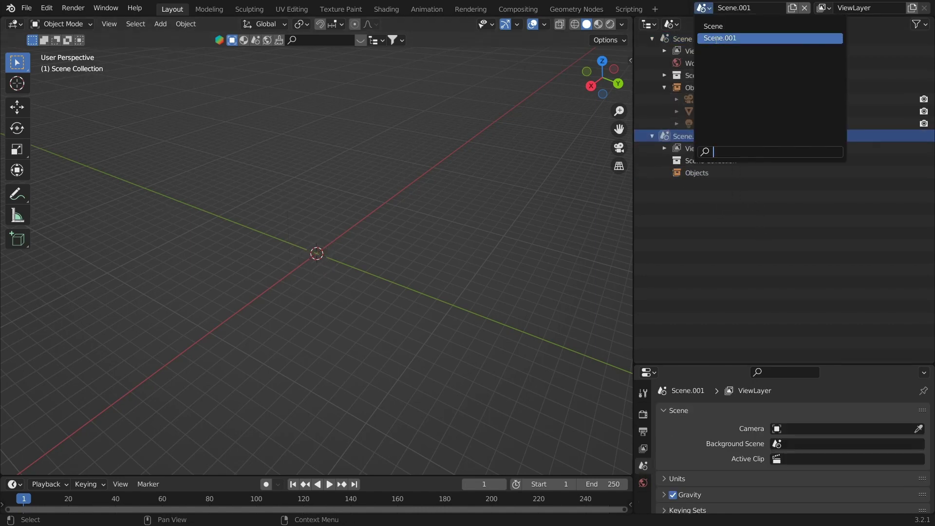
left_click(714, 26)
left_click(704, 7)
left_click(720, 38)
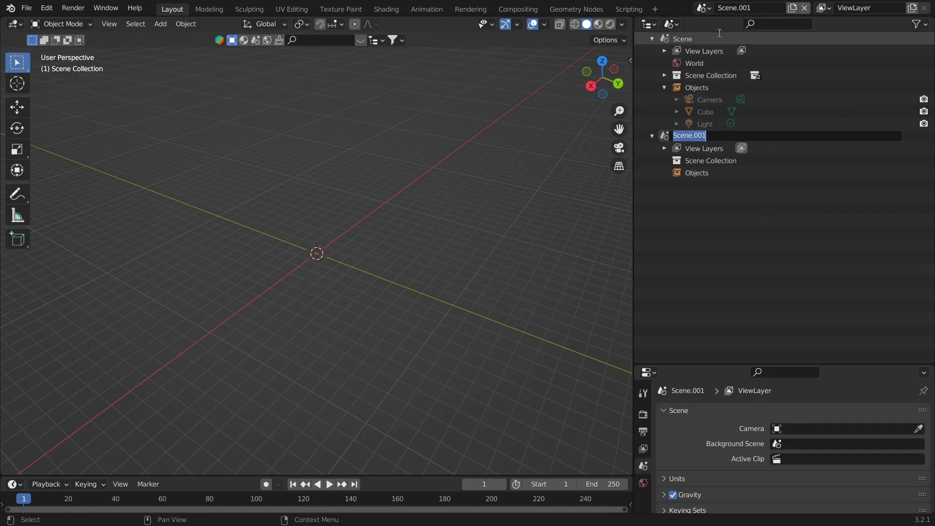
left_click(704, 8)
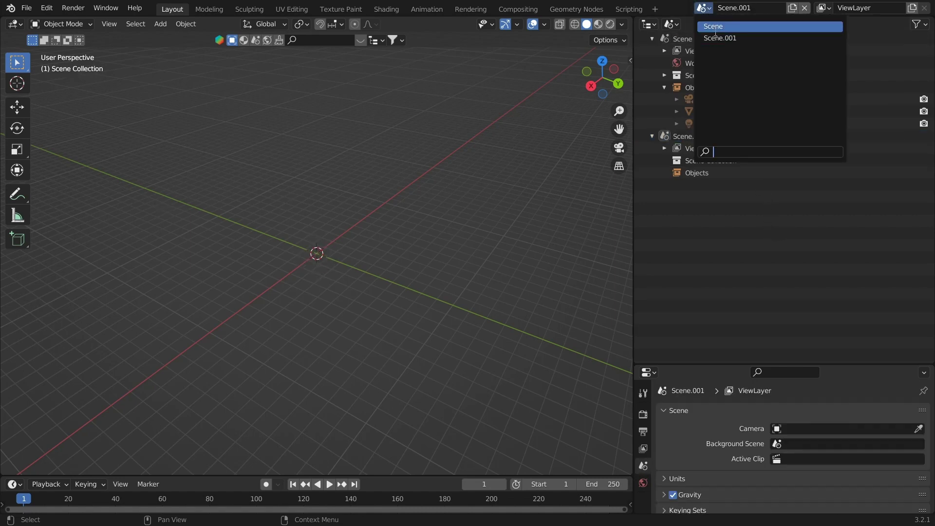
left_click(713, 26)
left_click(671, 24)
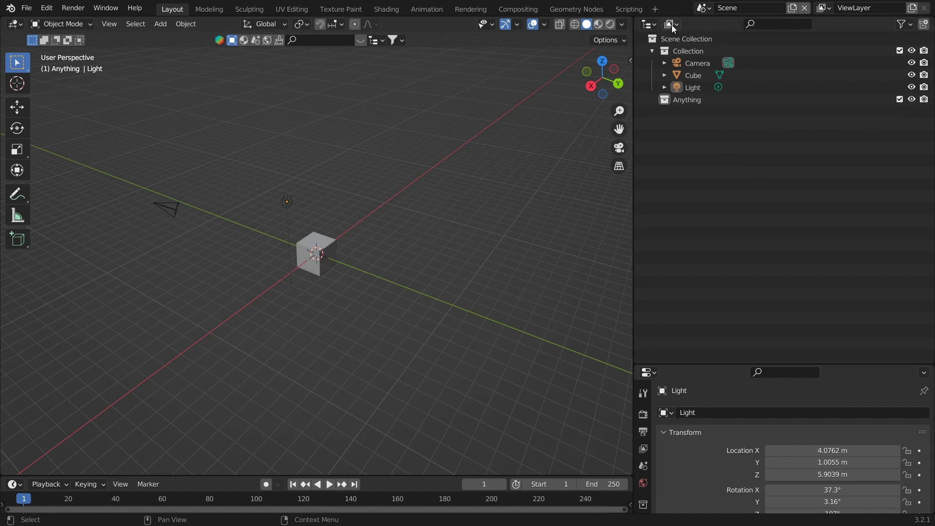
- Show Video Sequencer in the Outliner, add a Video Editing workspace, and return to Layout
left_click(672, 24)
left_click(690, 65)
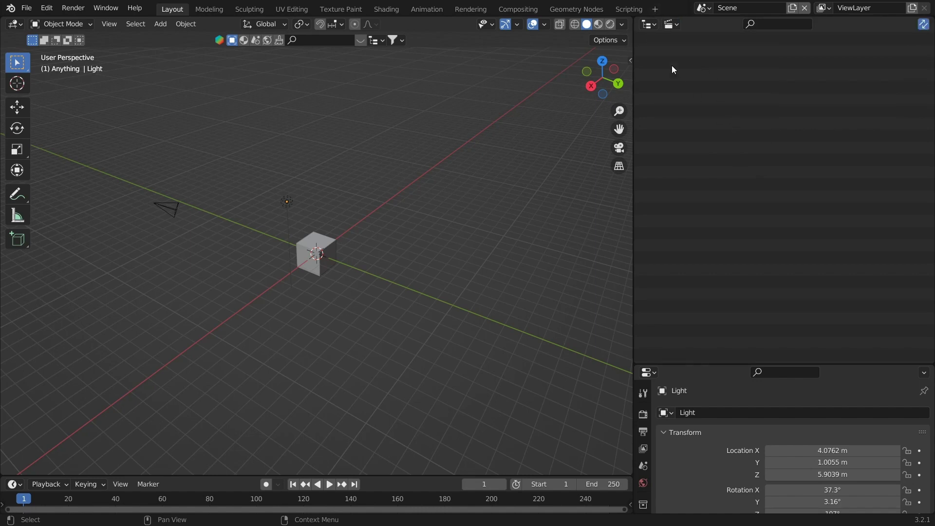
left_click(654, 10)
mouse_move(614, 81)
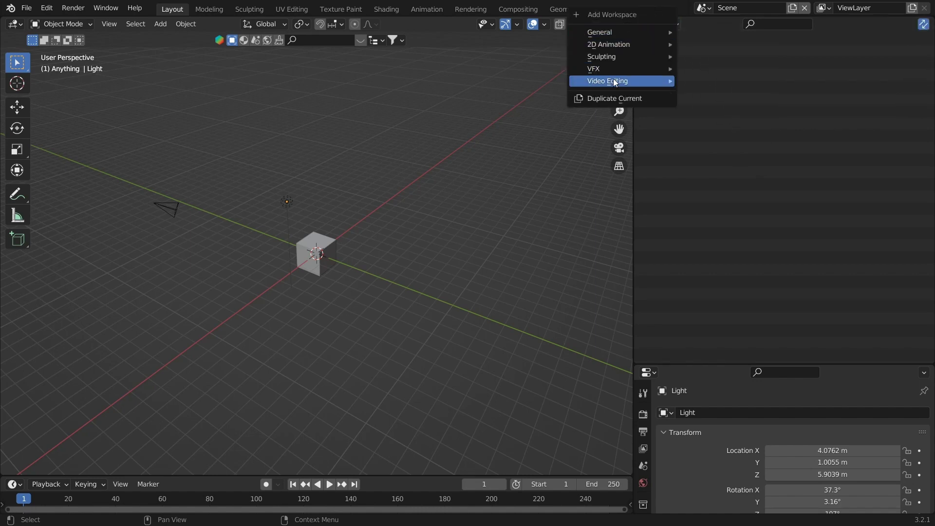
left_click(717, 93)
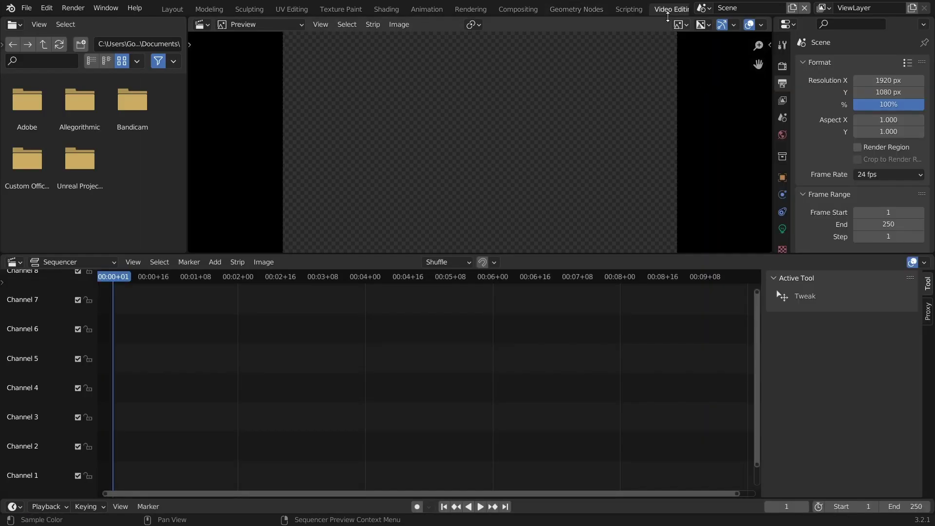
left_click(172, 9)
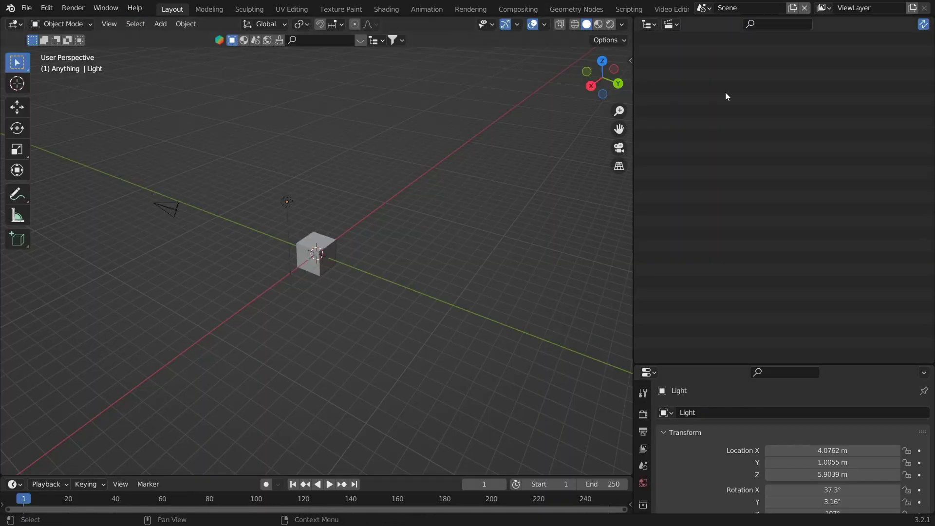
- Switch the Outliner to Blender File display and expand the Current File categories
left_click(672, 25)
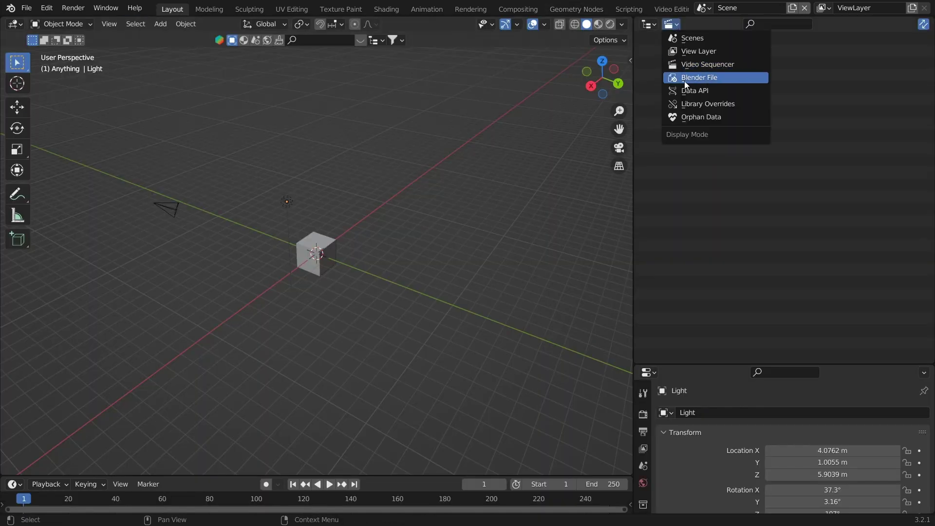
left_click(700, 78)
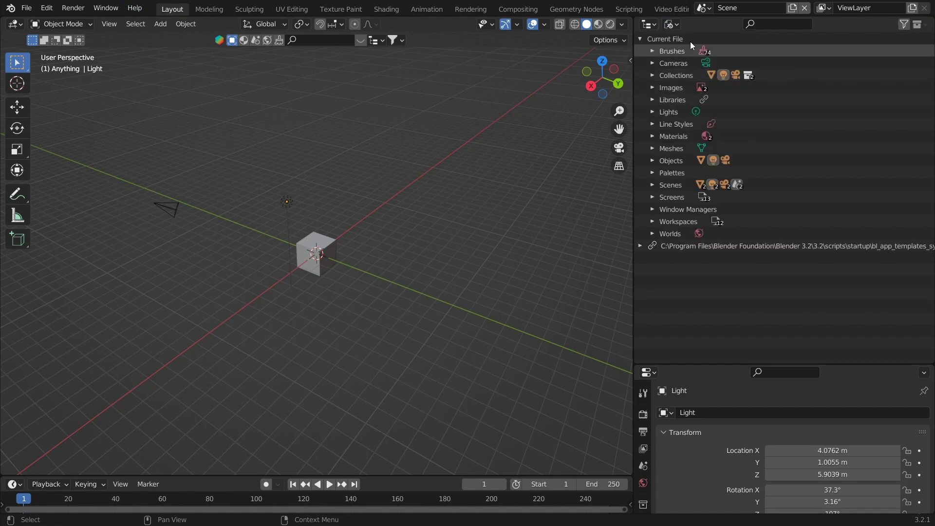
left_click(651, 50)
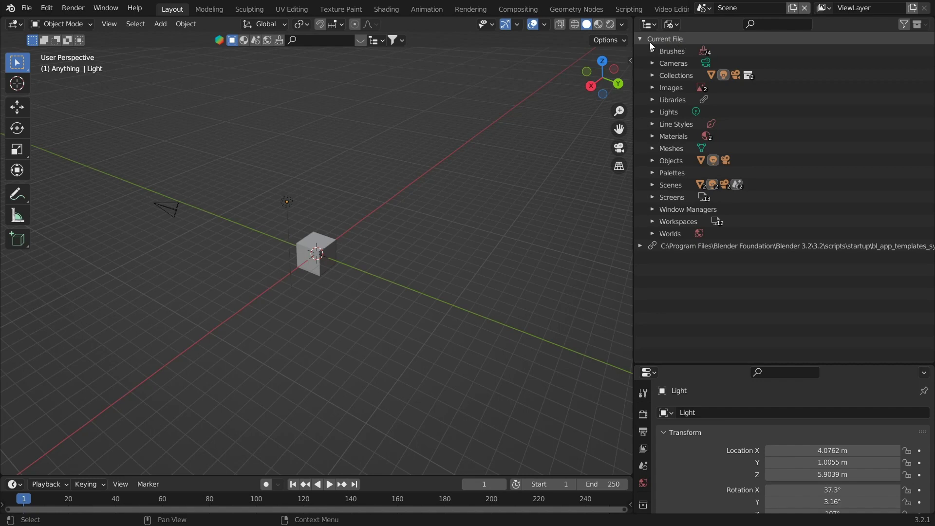
left_click(642, 41)
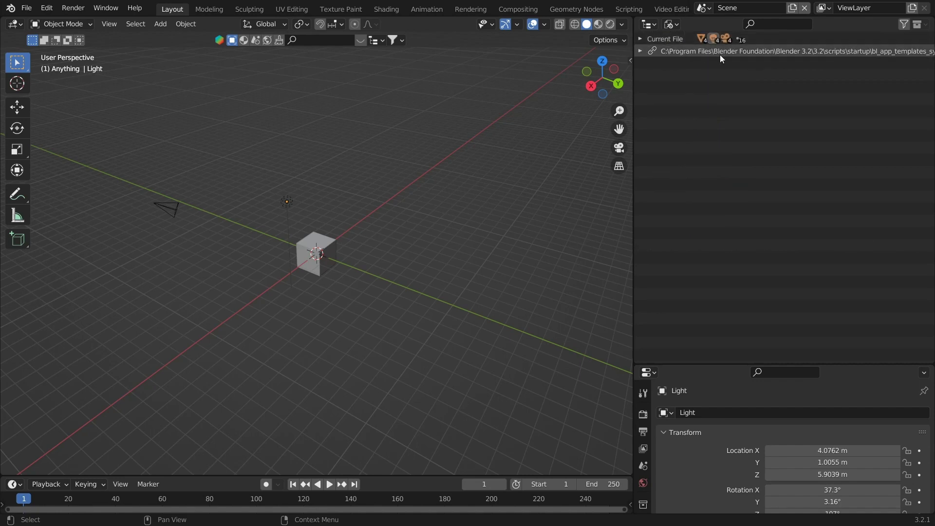
left_click(642, 51)
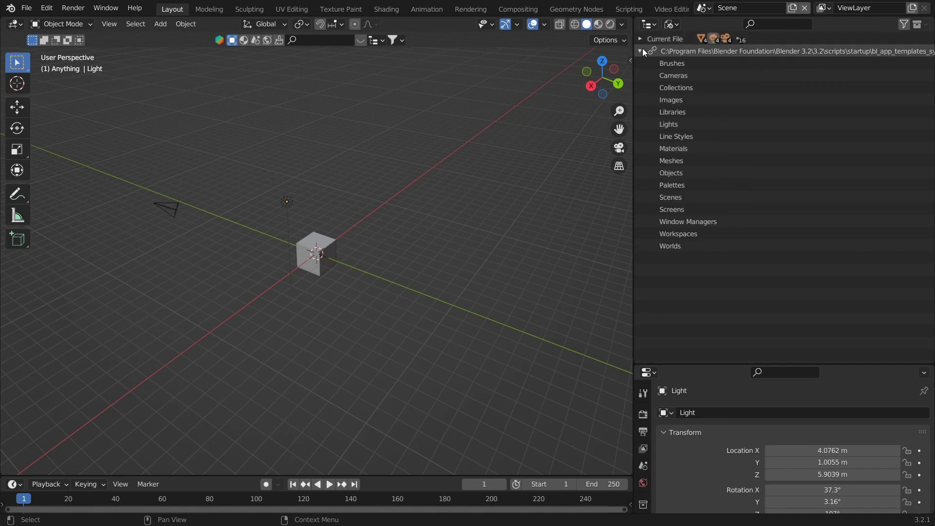
left_click(642, 51)
- Browse the Scenes and Objects categories, then collapse the Current File tree
key("Return")
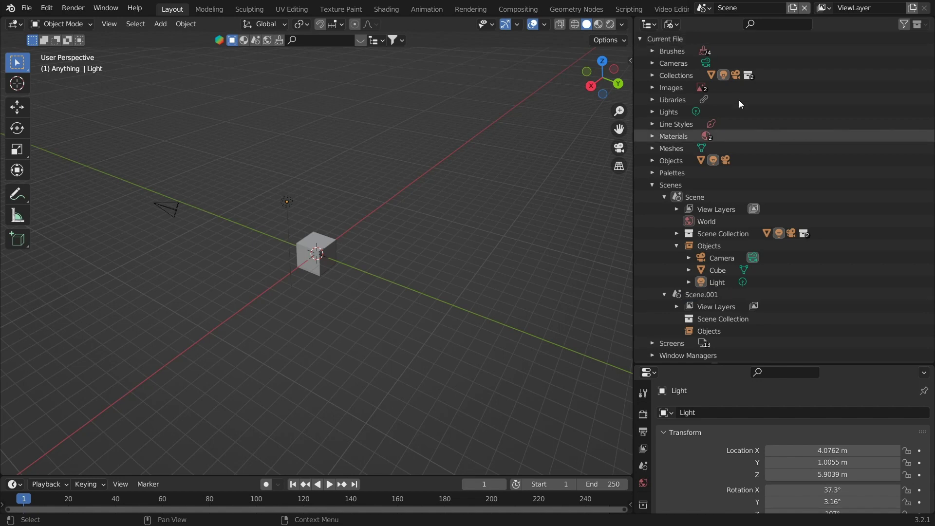
scroll(739, 189, "down", 1)
left_click(653, 166)
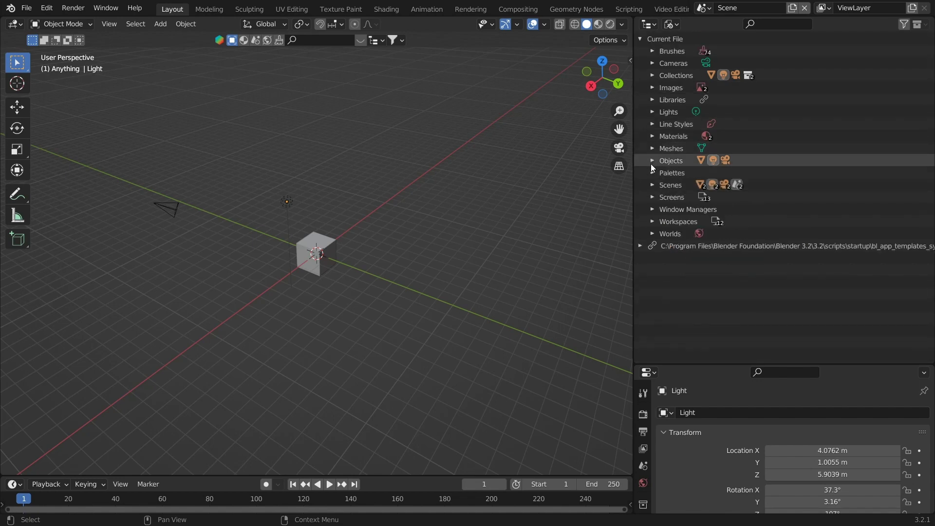
left_click(652, 161)
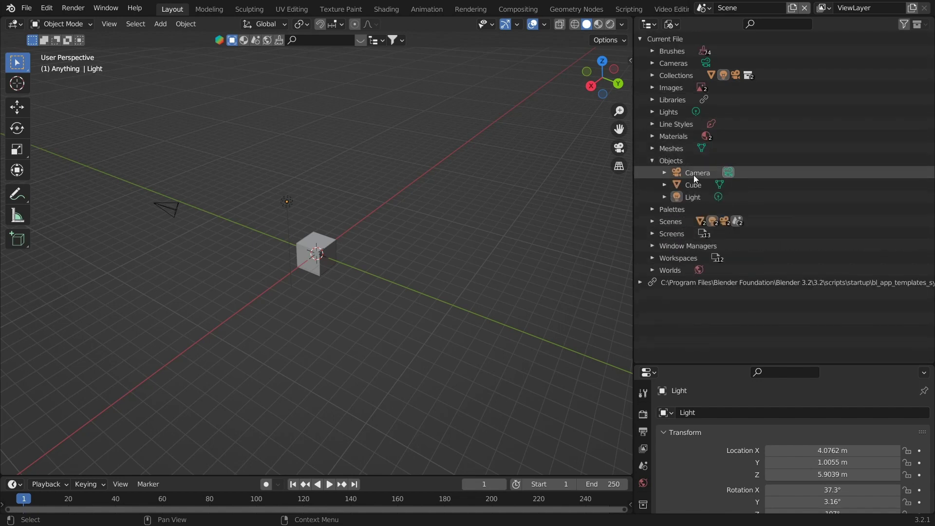
left_click(653, 160)
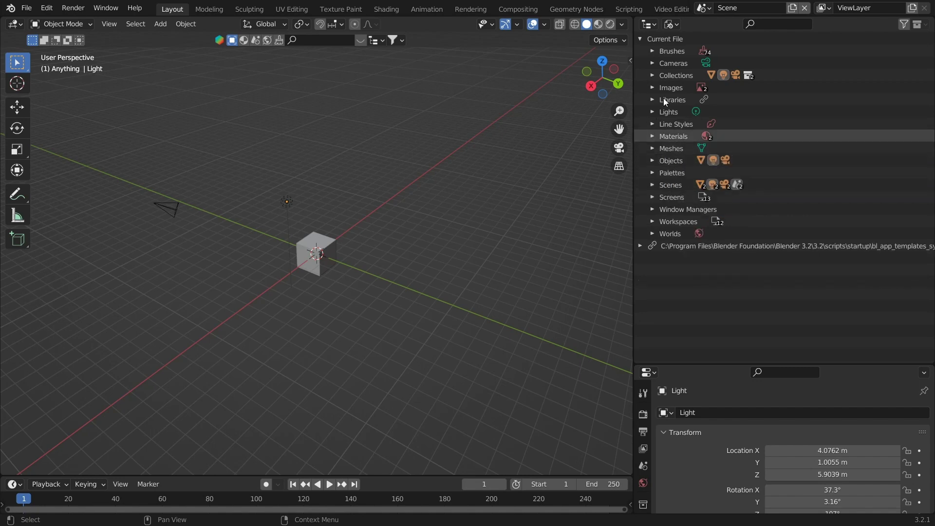
left_click(640, 41)
left_click(671, 25)
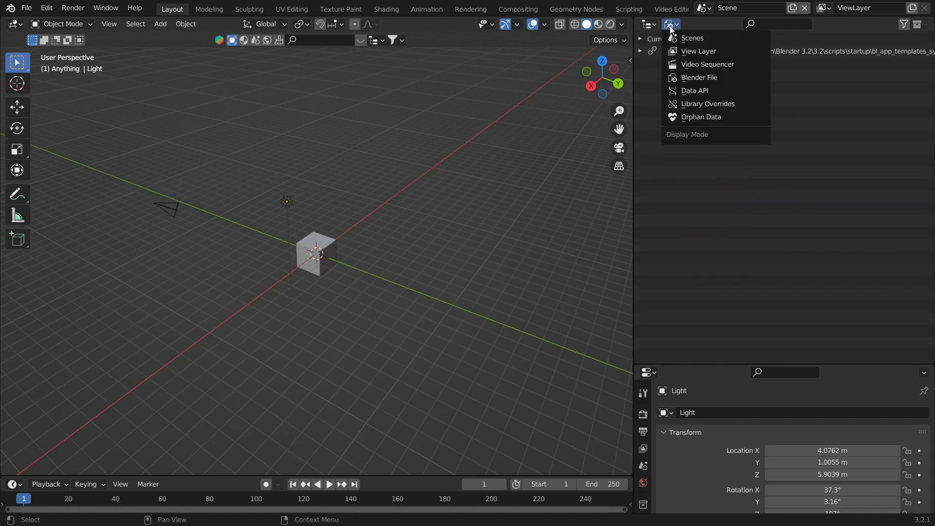
- Show the Data API view, then switch the Outliner to Library Overrides
left_click(708, 82)
scroll(775, 103, "down", 5)
scroll(796, 97, "down", 3)
scroll(801, 130, "up", 4)
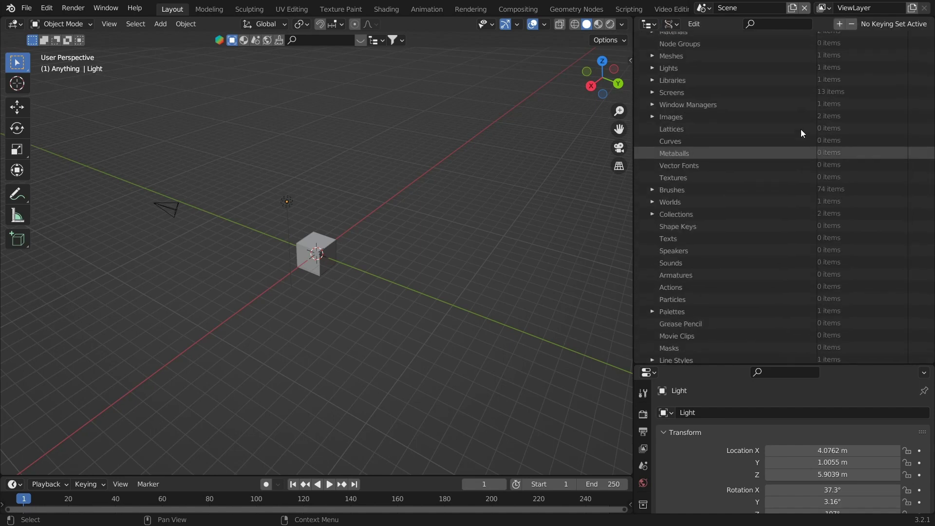
scroll(795, 144, "up", 4)
scroll(831, 138, "up", 2)
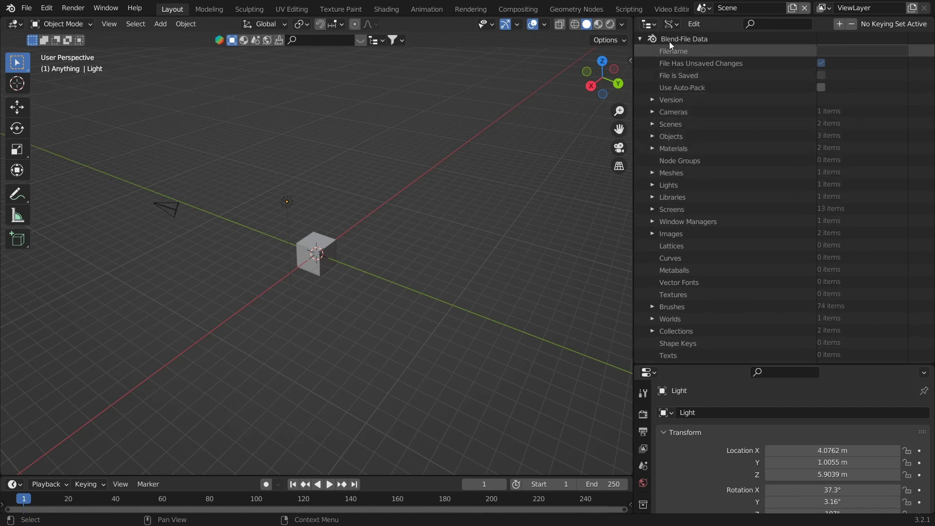
left_click(673, 24)
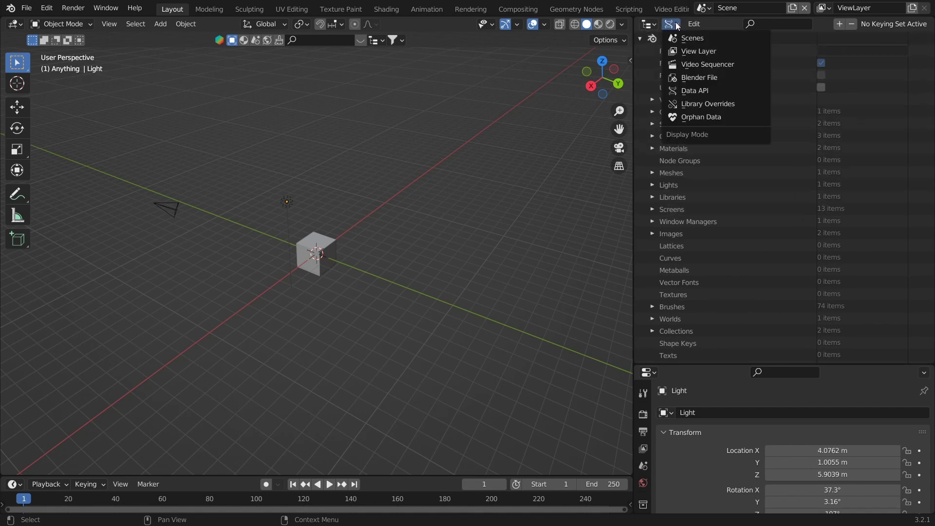
left_click(712, 103)
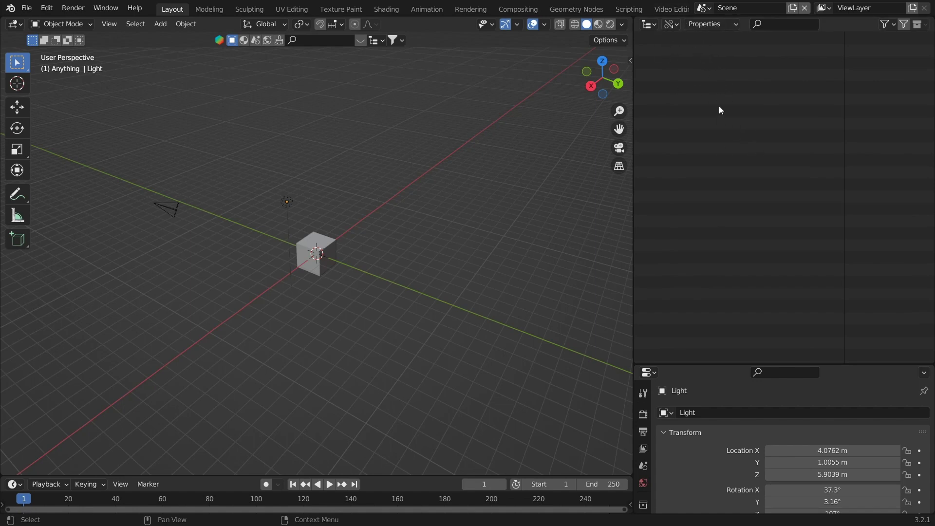
left_click(670, 26)
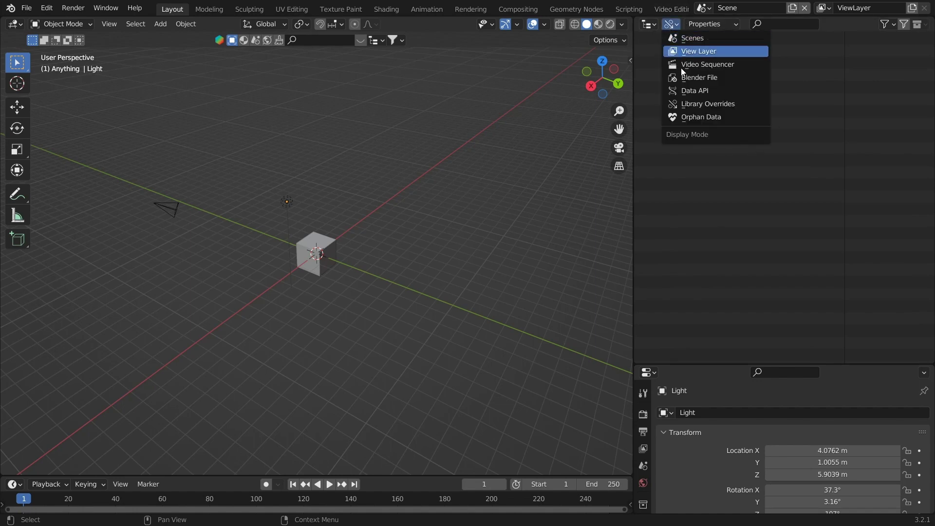
- Switch to Orphan Data and expand the orphaned Brushes and Images lists
left_click(707, 116)
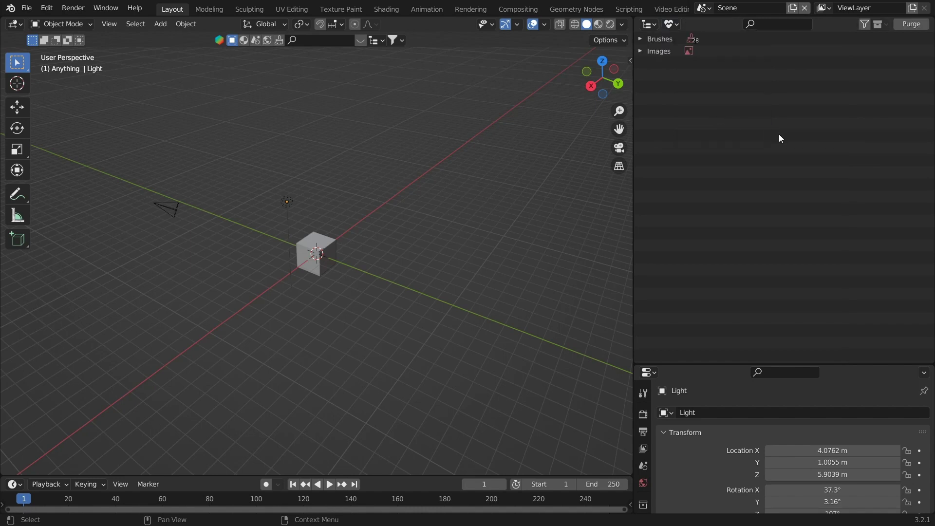
left_click(673, 25)
left_click(645, 45)
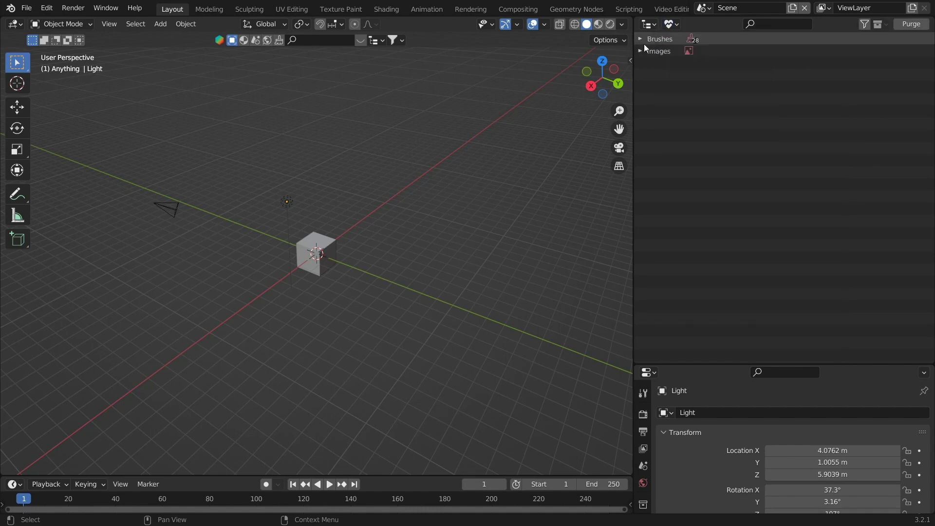
left_click(641, 40)
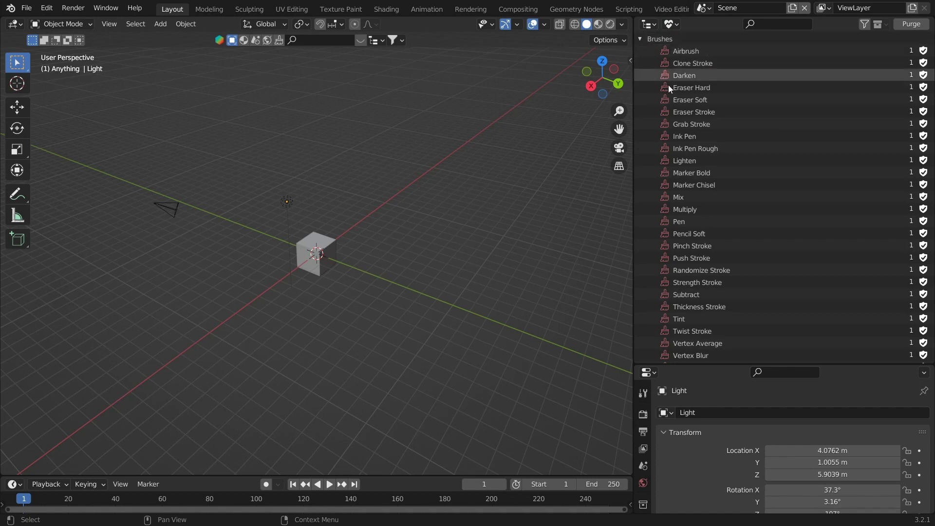
left_click(641, 40)
left_click(641, 52)
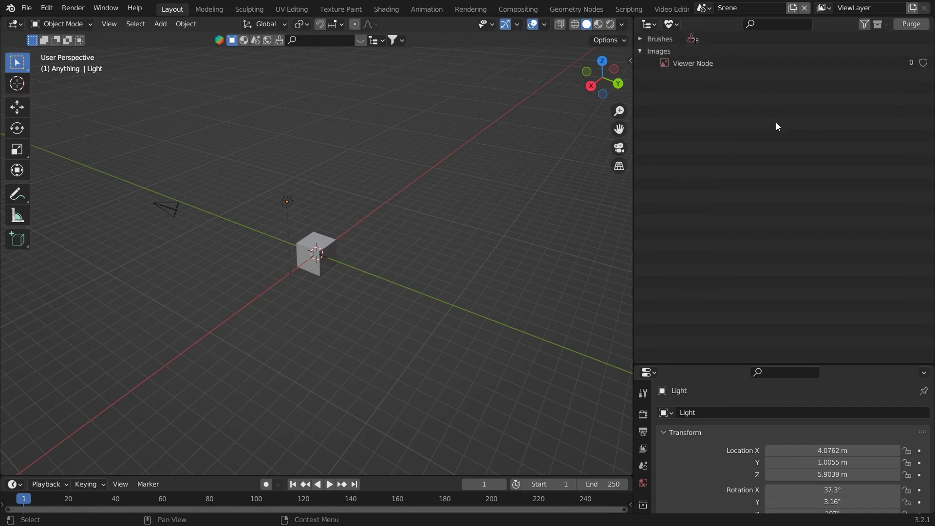
- Collapse the orphaned Images list and return the Outliner to the View Layer tree
key("F2")
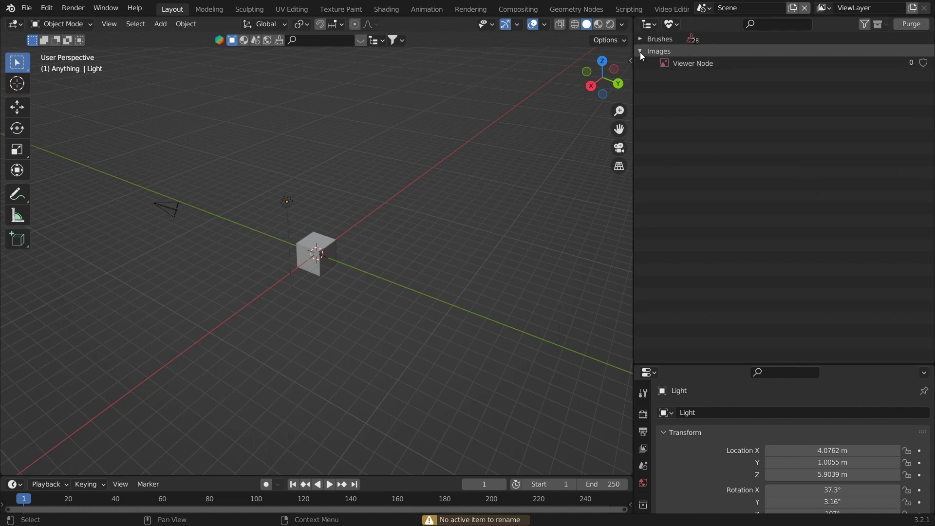
left_click(640, 52)
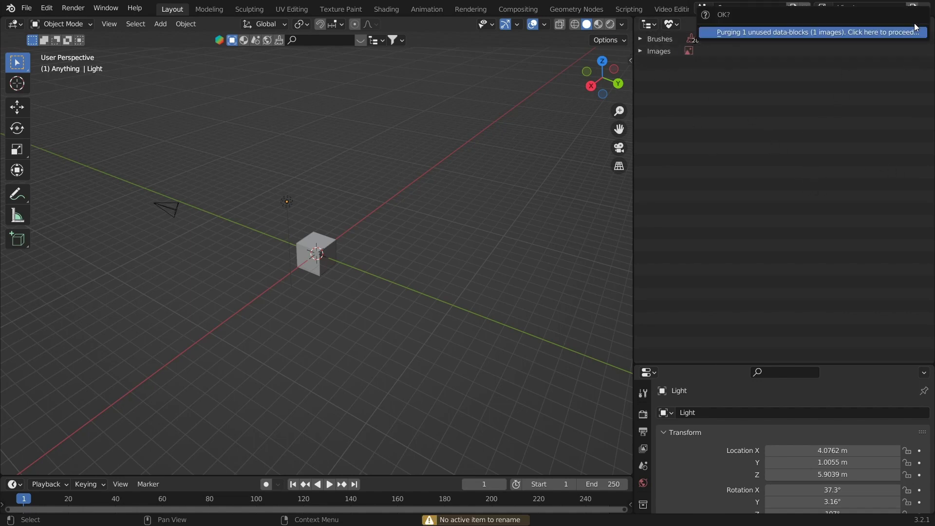
key("ctrl+z")
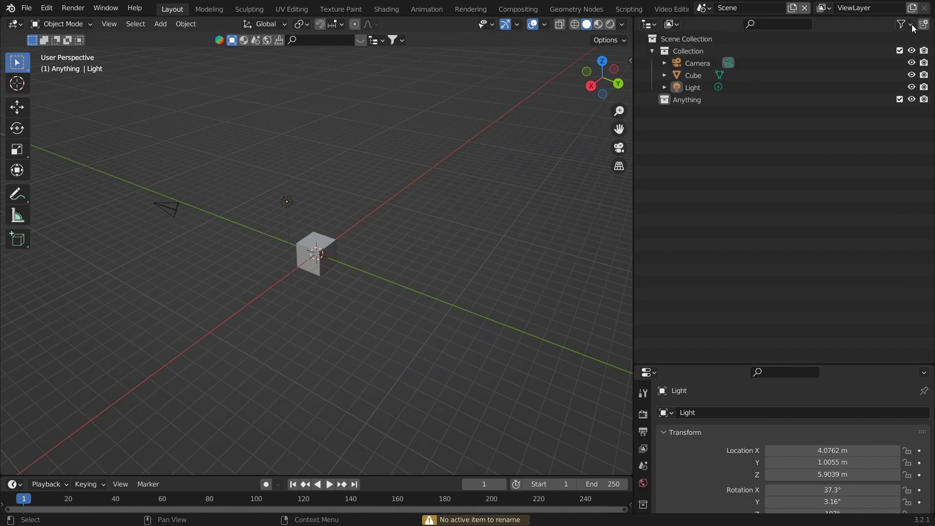
left_click(904, 24)
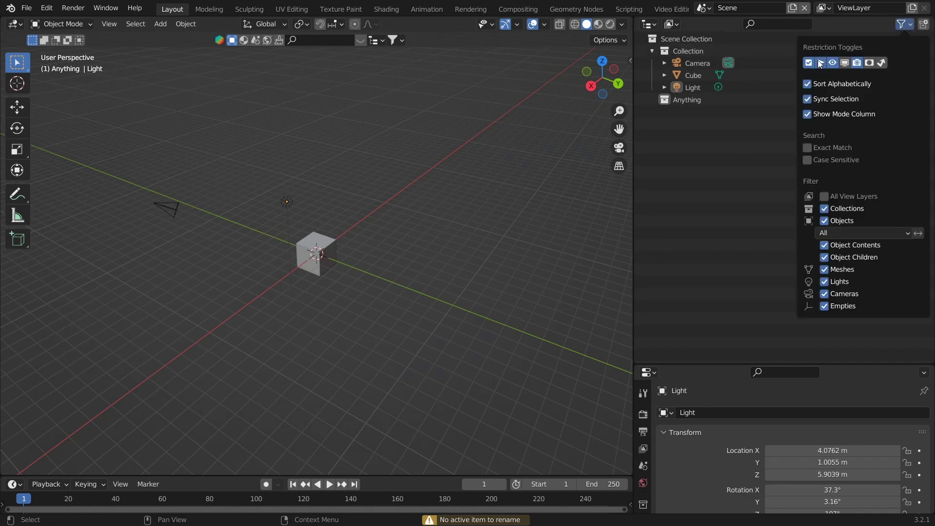
- Enable Holdout and Indirect Only toggles, exclude Anything, and toggle Collection's exclusion off and on
left_click(870, 63)
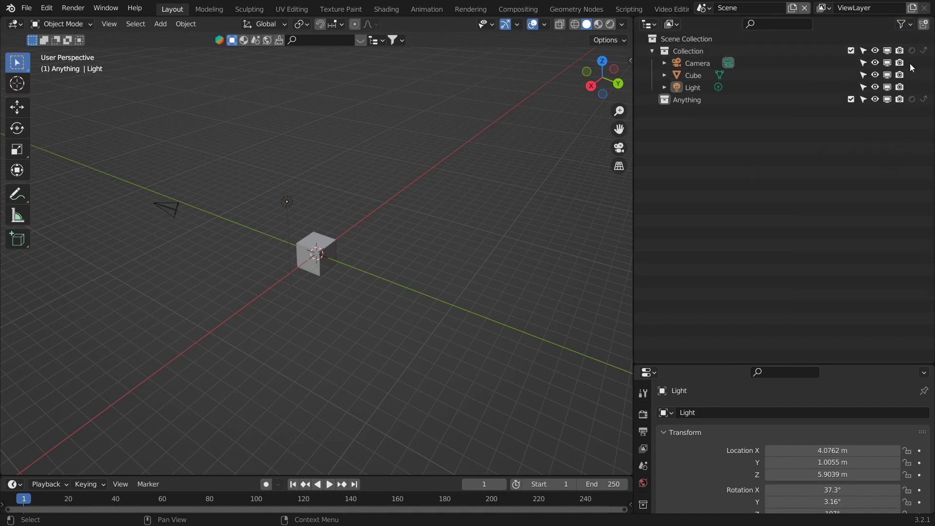
left_click(851, 99)
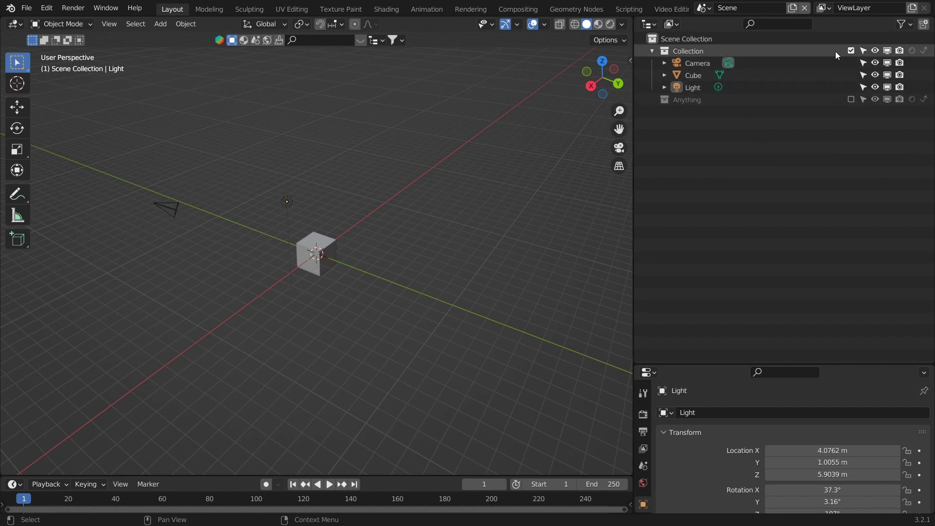
left_click(851, 51)
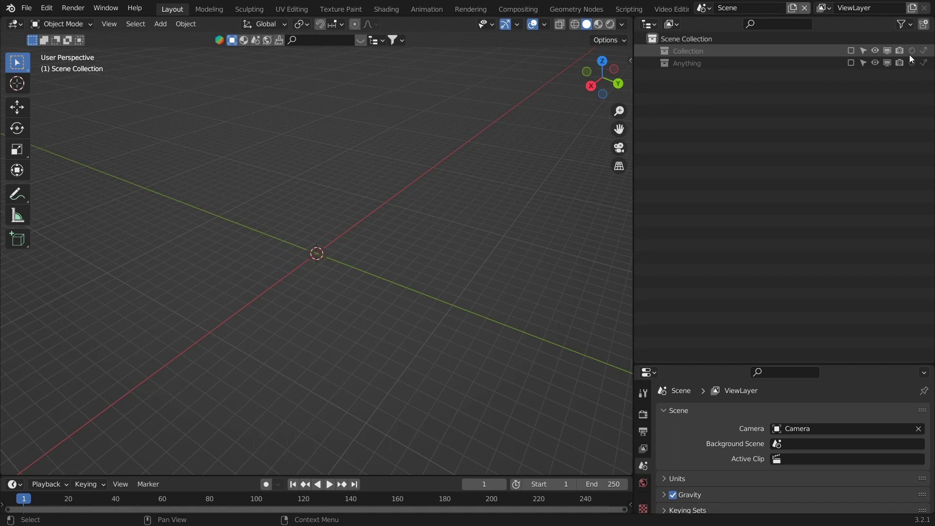
left_click(851, 51)
left_click(852, 52)
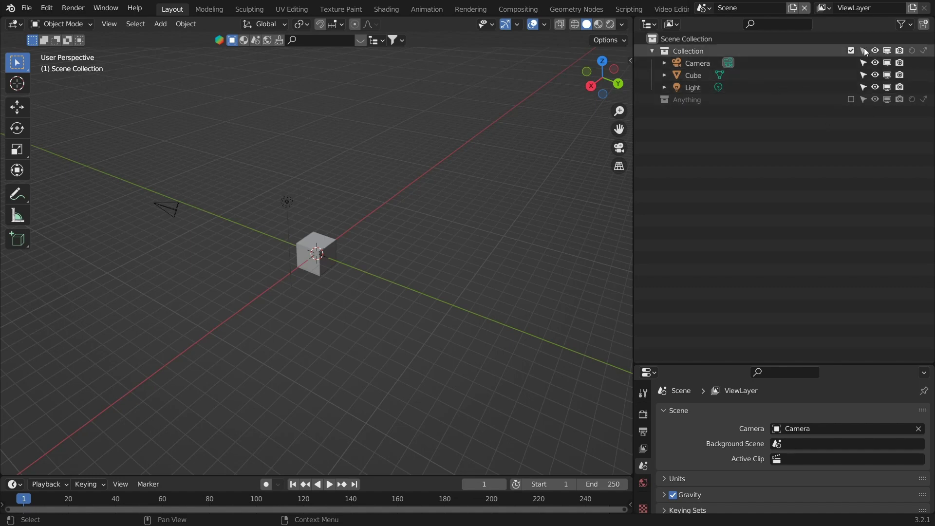
- Make the Cube unselectable, then test selecting the Light, Camera and Cube
left_click(862, 75)
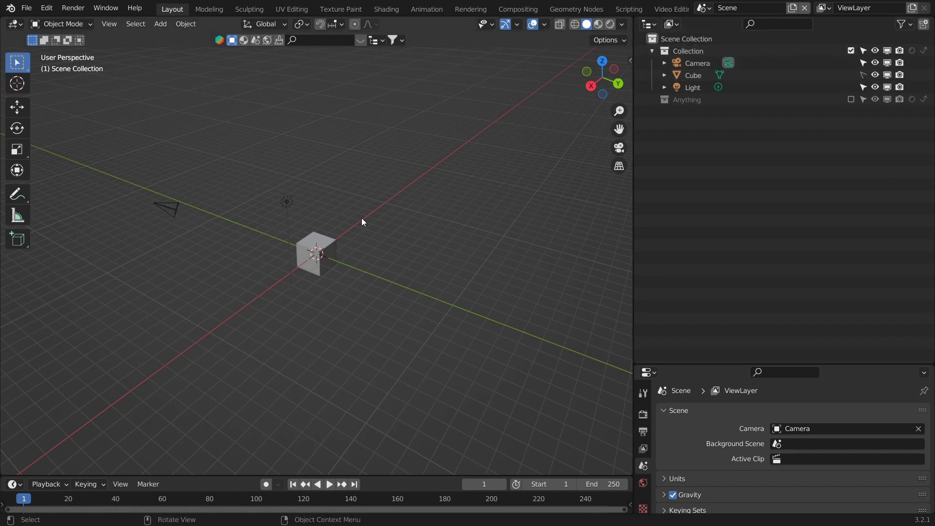
mouse_move(362, 219)
middle_mouse_down()
mouse_move(309, 264)
mouse_move(330, 230)
middle_mouse_up()
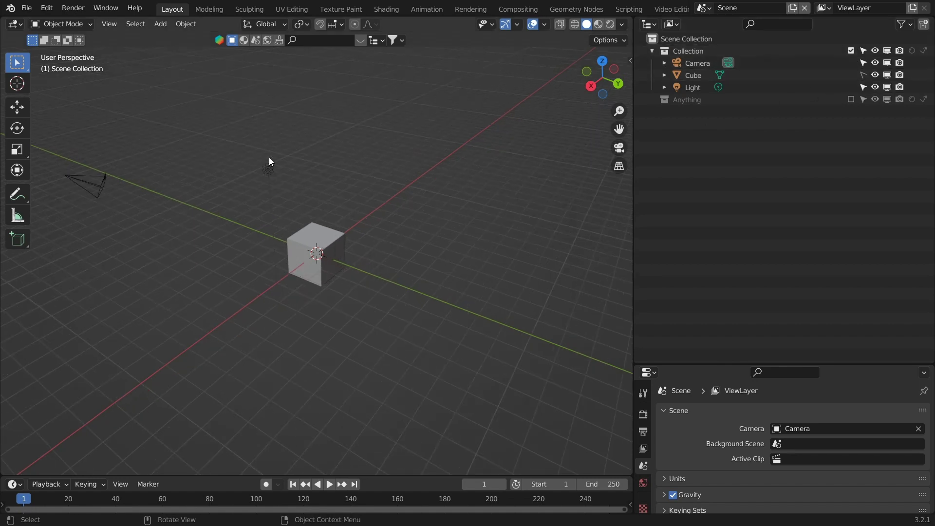
left_click(260, 175)
left_click(96, 187)
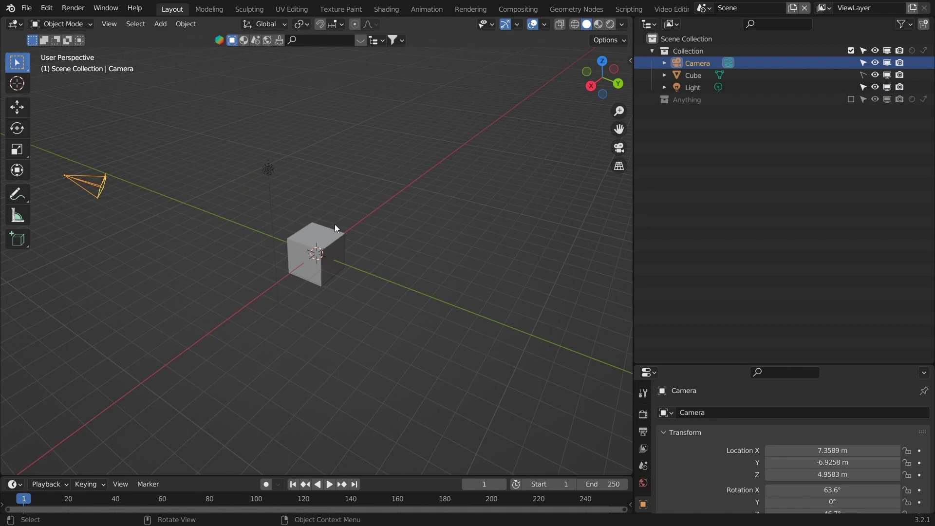
left_click(320, 235)
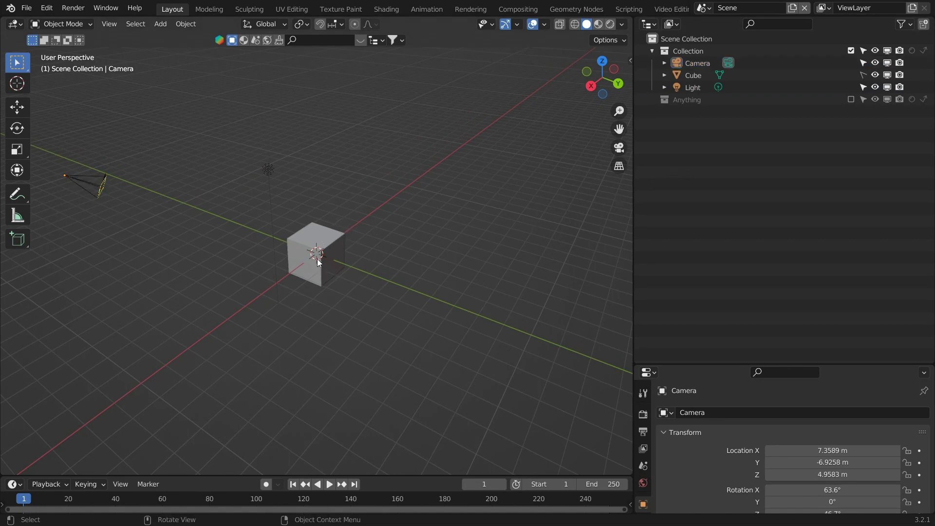
- Toggle the Cube's viewport hide and disable icons off and on, and enable its rendering
left_click(876, 75)
left_click(876, 75)
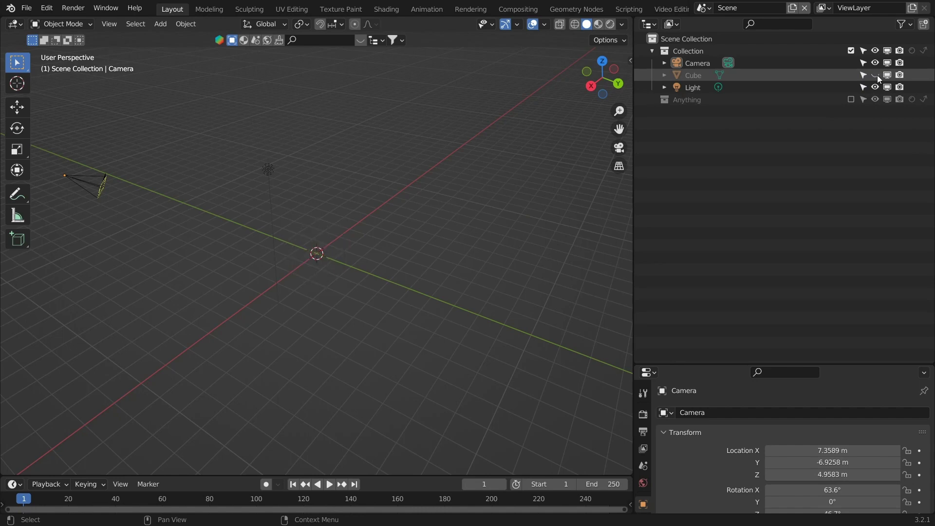
left_click(878, 75)
left_click(888, 76)
left_click(889, 75)
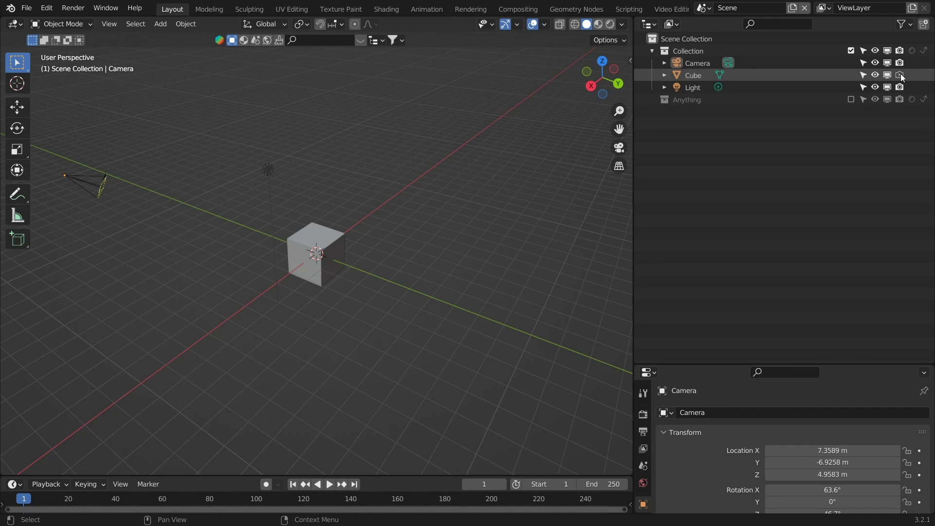
left_click(901, 74)
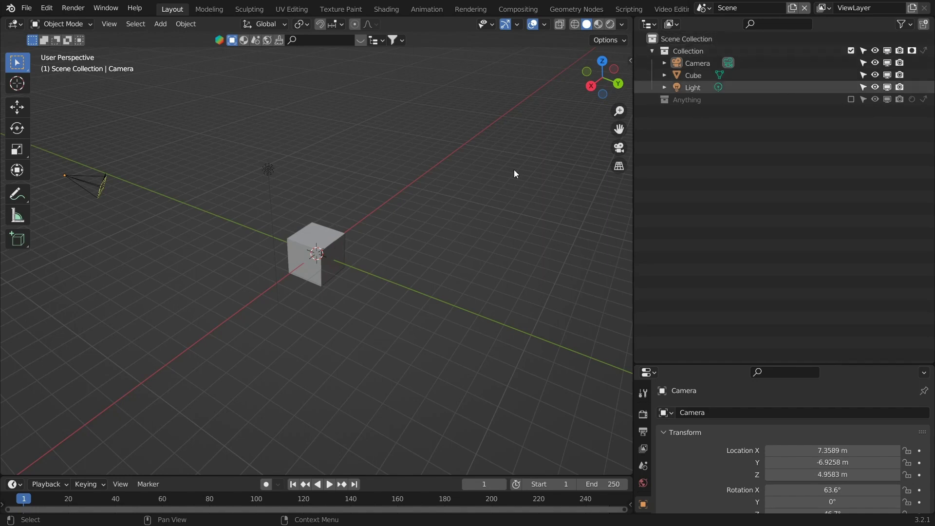
scroll(345, 272, "up", 3)
scroll(353, 228, "up", 2)
- Select the Cube, render the current frame, and close the render result
left_click(330, 229)
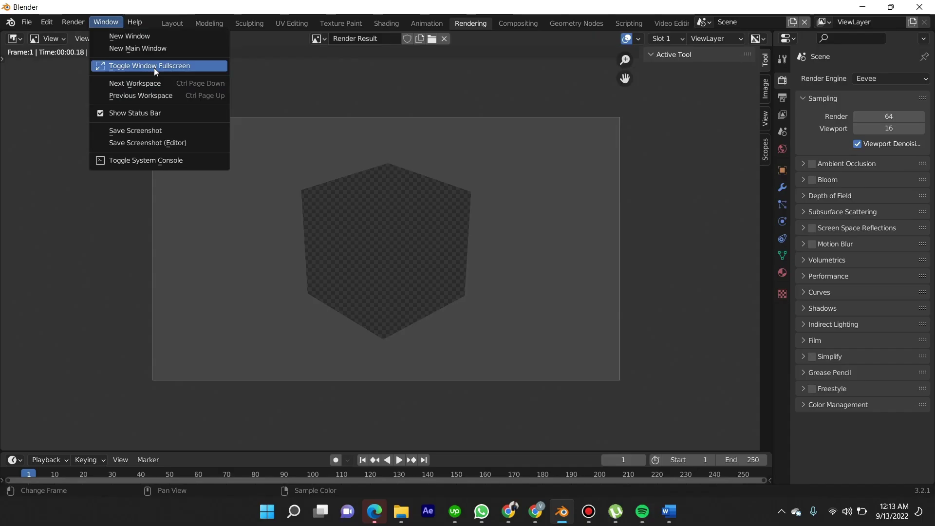
left_click(72, 8)
left_click(95, 25)
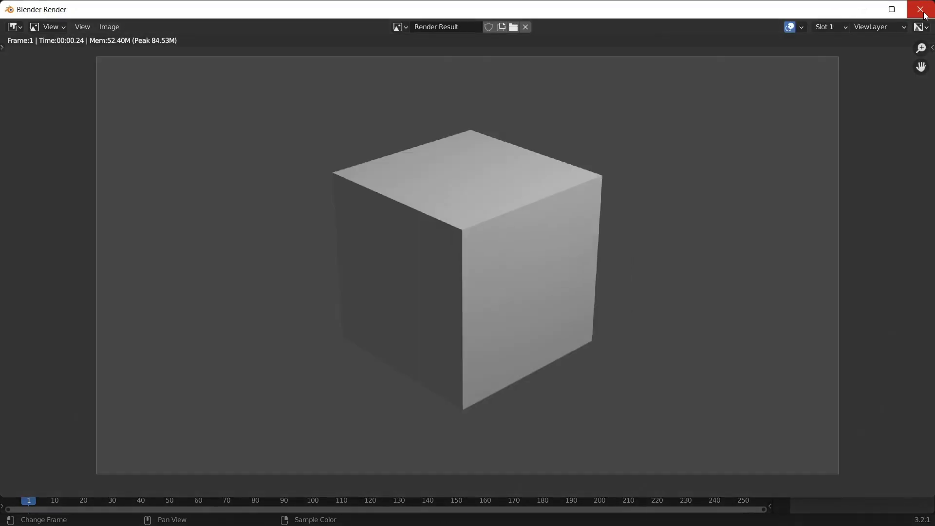
left_click(920, 9)
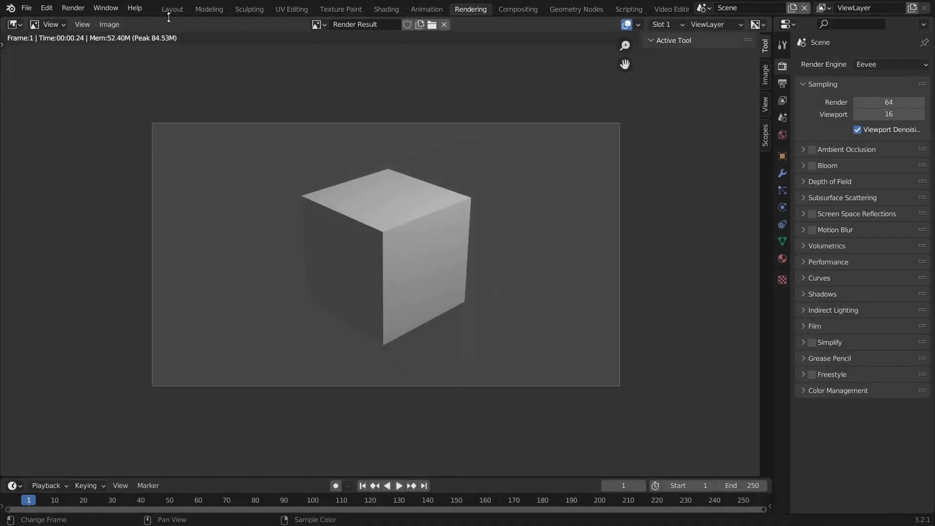
left_click(173, 9)
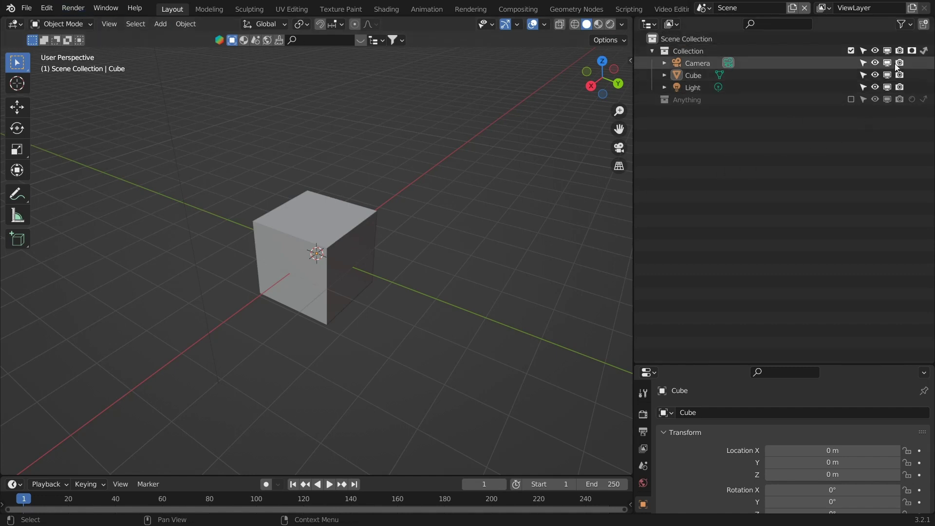
- Render the frame again to see the Cube as a holdout cutout, then close it
left_click(471, 8)
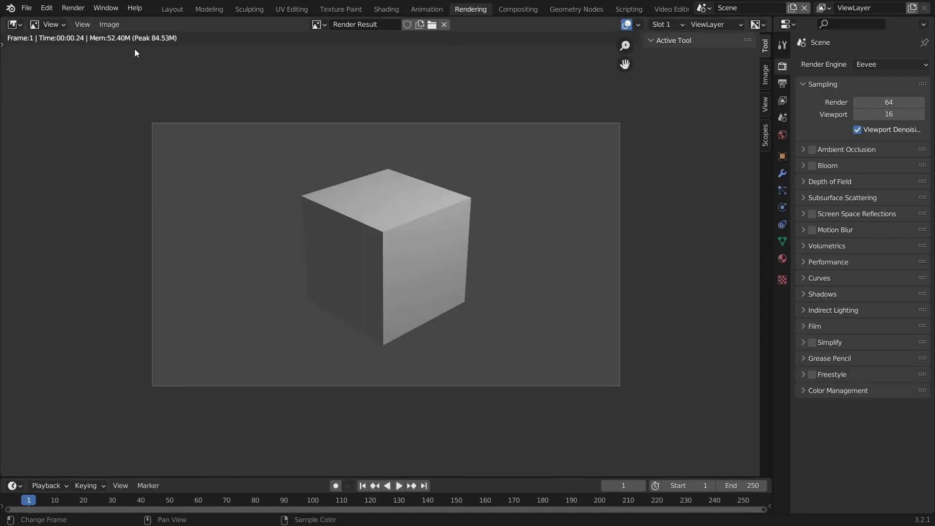
left_click(73, 8)
left_click(81, 22)
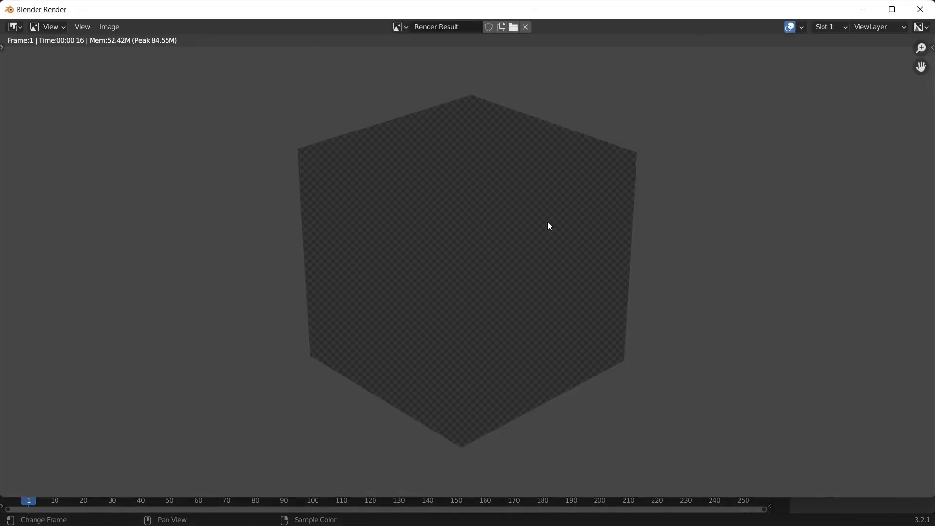
scroll(547, 222, "down", 2)
scroll(803, 141, "down", 1)
left_click(920, 9)
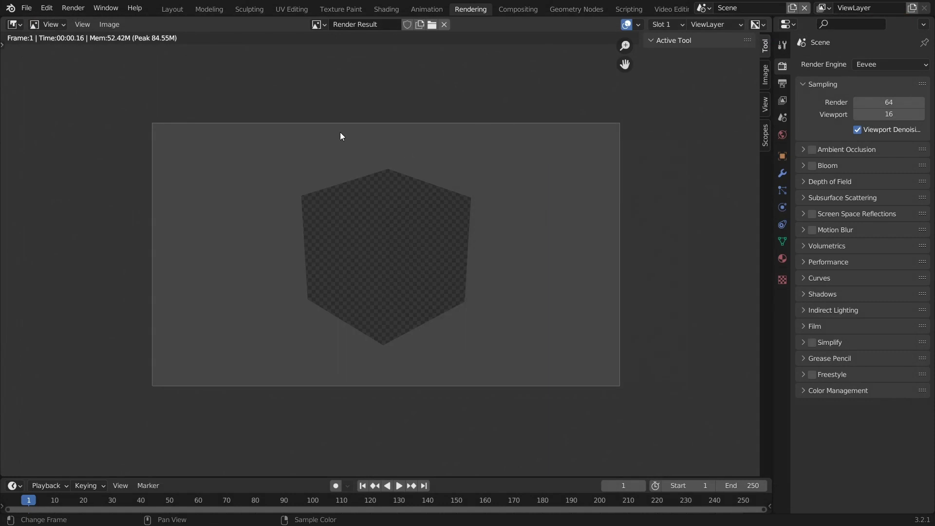